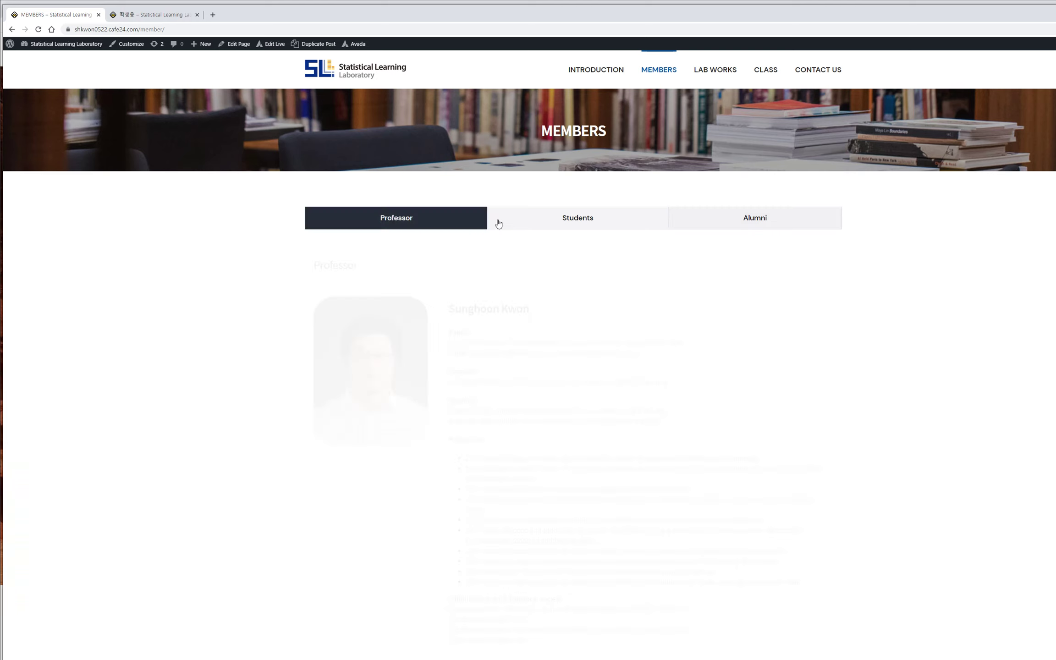
- Open the MEMBERS page for live editing, look through its Students and Alumni tabs, and return to Students
{"action": "left_click", "coordinate": [724, 224]}
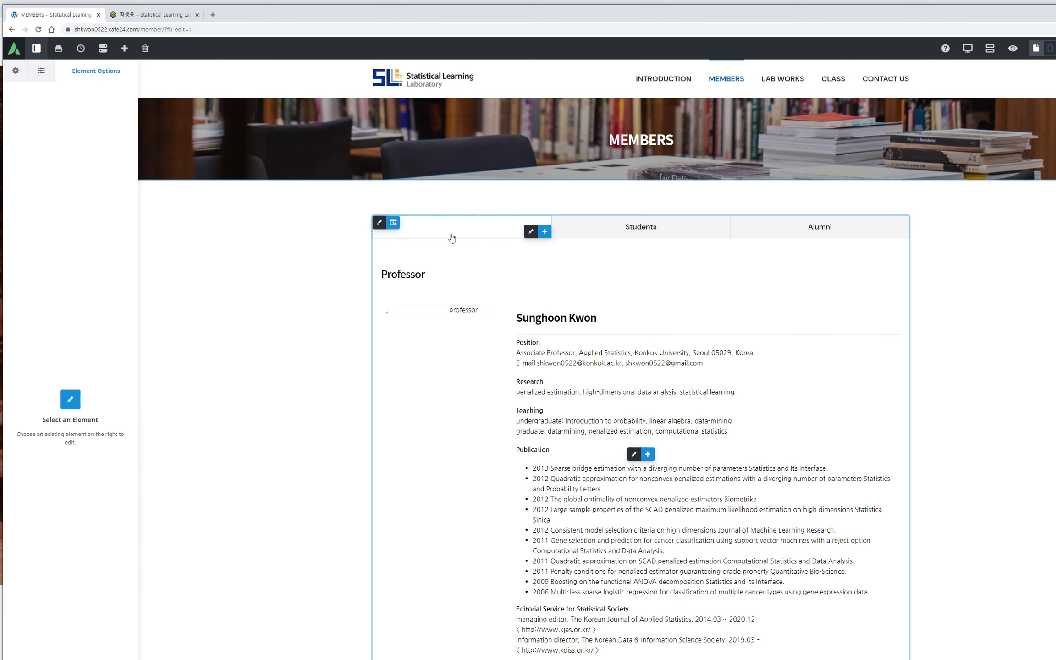
{"action": "left_click", "coordinate": [637, 228]}
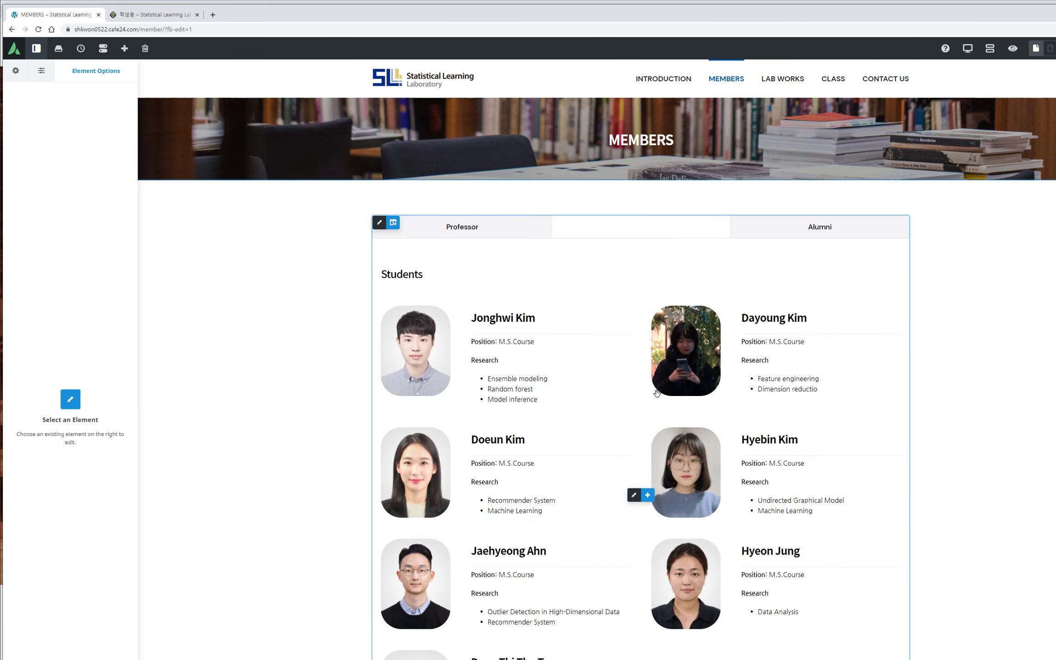
{"action": "left_click", "coordinate": [828, 233]}
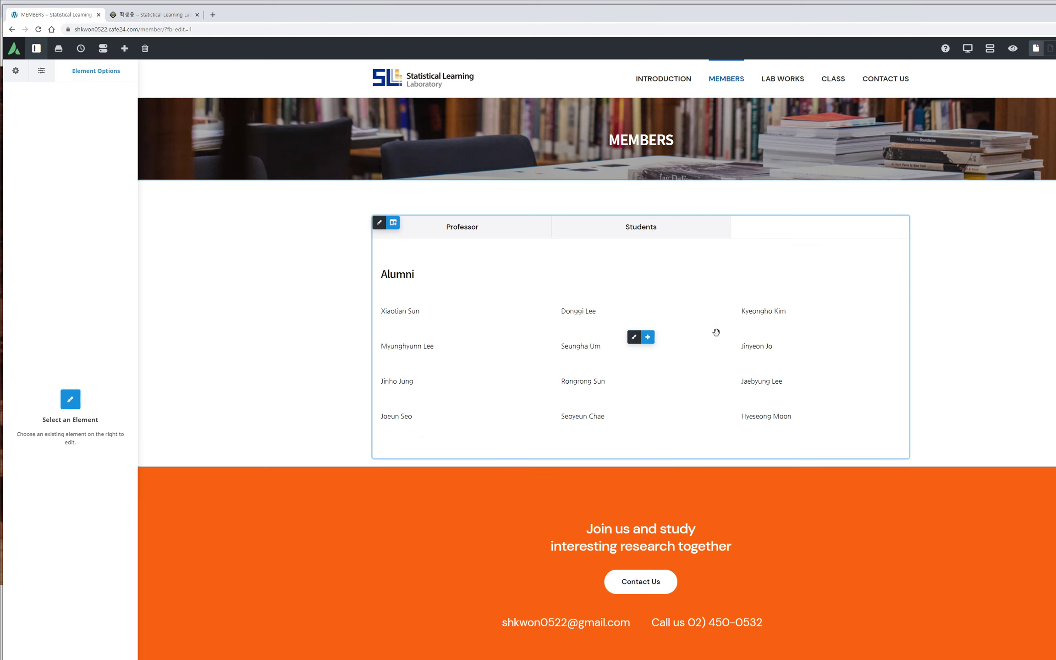
{"action": "left_click", "coordinate": [651, 232]}
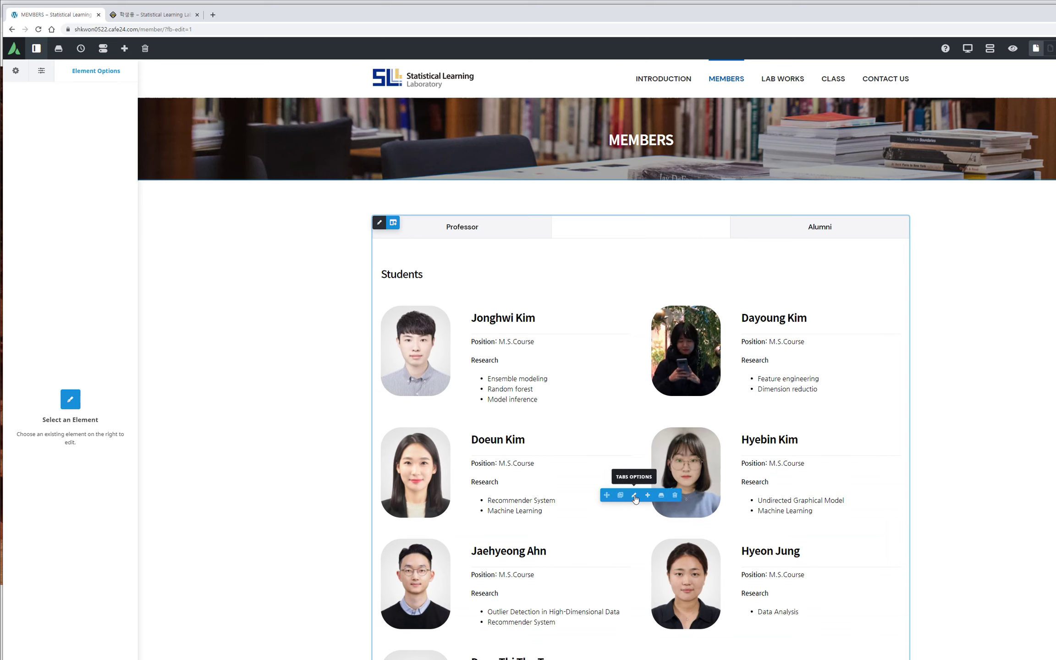
- Open the Students item of the Tabs element for editing and show its tab content as source text
{"action": "left_click", "coordinate": [635, 496]}
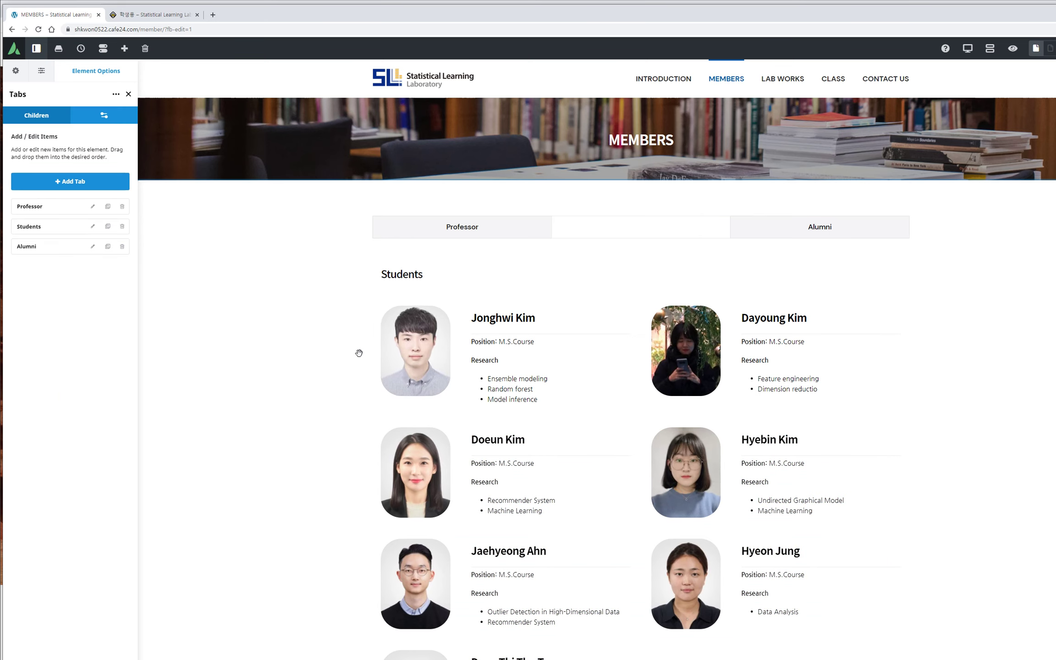
{"action": "left_click", "coordinate": [92, 226]}
{"action": "left_click_drag", "start_coordinate": [125, 461], "coordinate": [126, 574]}
{"action": "left_click_drag", "start_coordinate": [127, 372], "coordinate": [126, 553]}
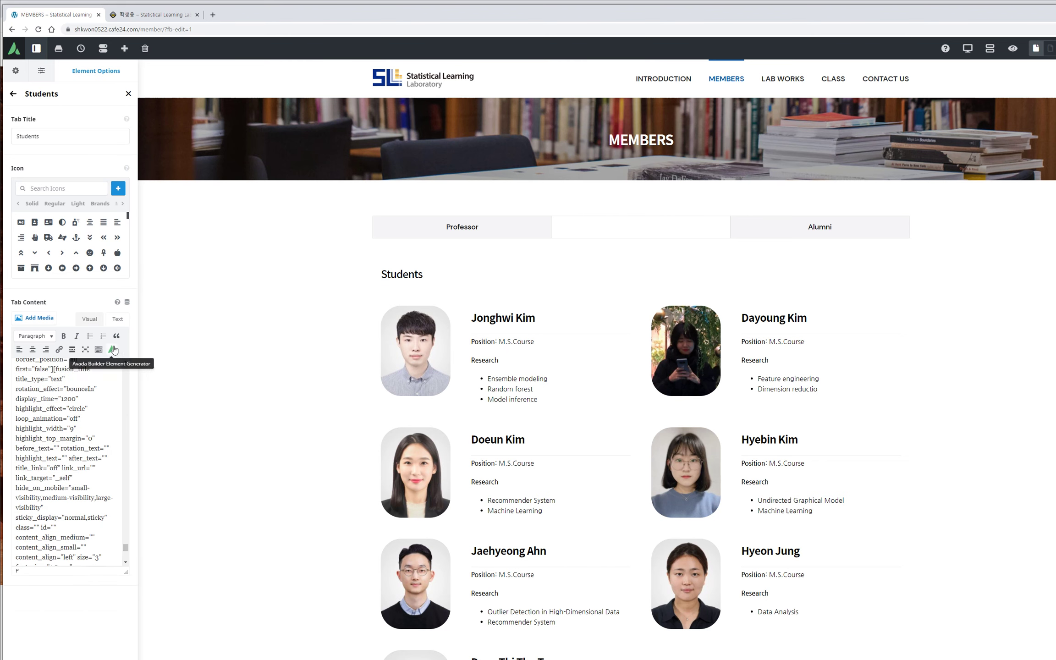
{"action": "left_click", "coordinate": [117, 319]}
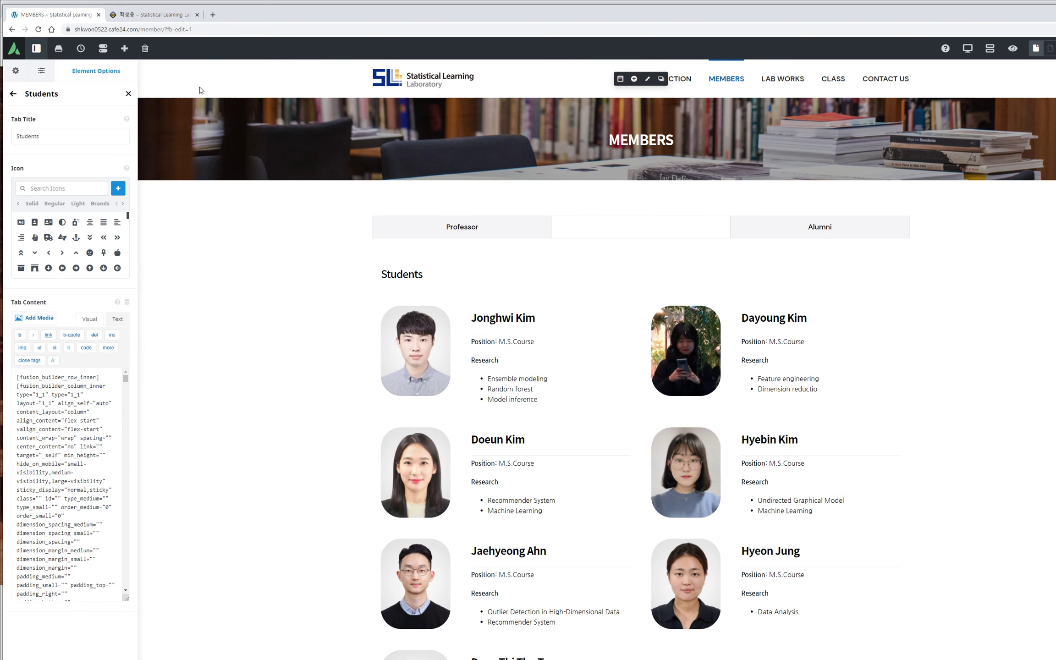
{"action": "left_click", "coordinate": [153, 17]}
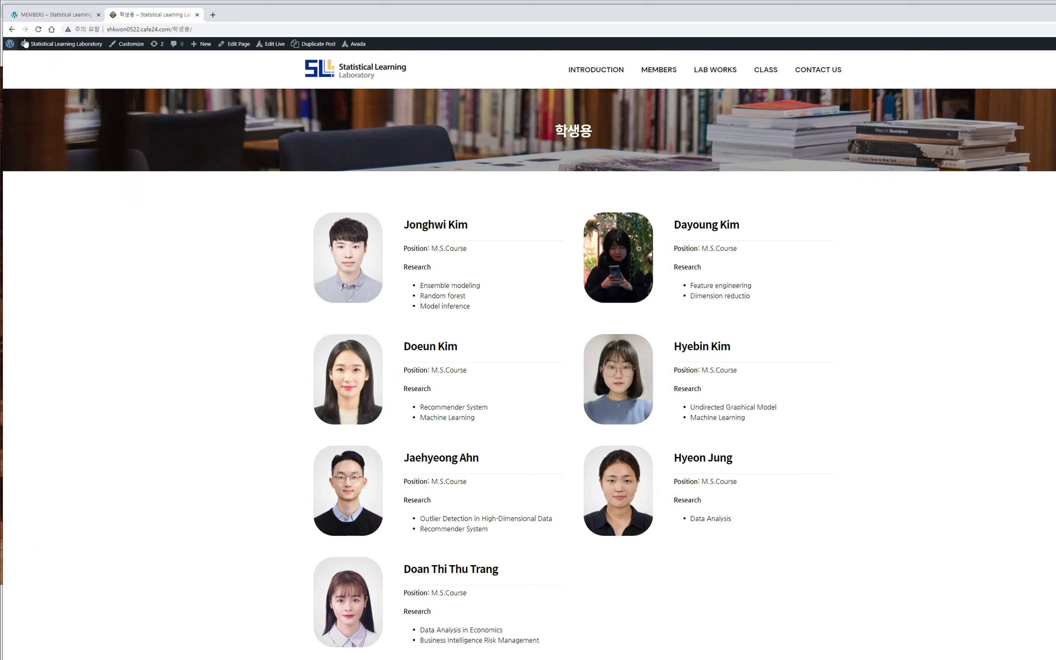
{"action": "left_click", "coordinate": [32, 61]}
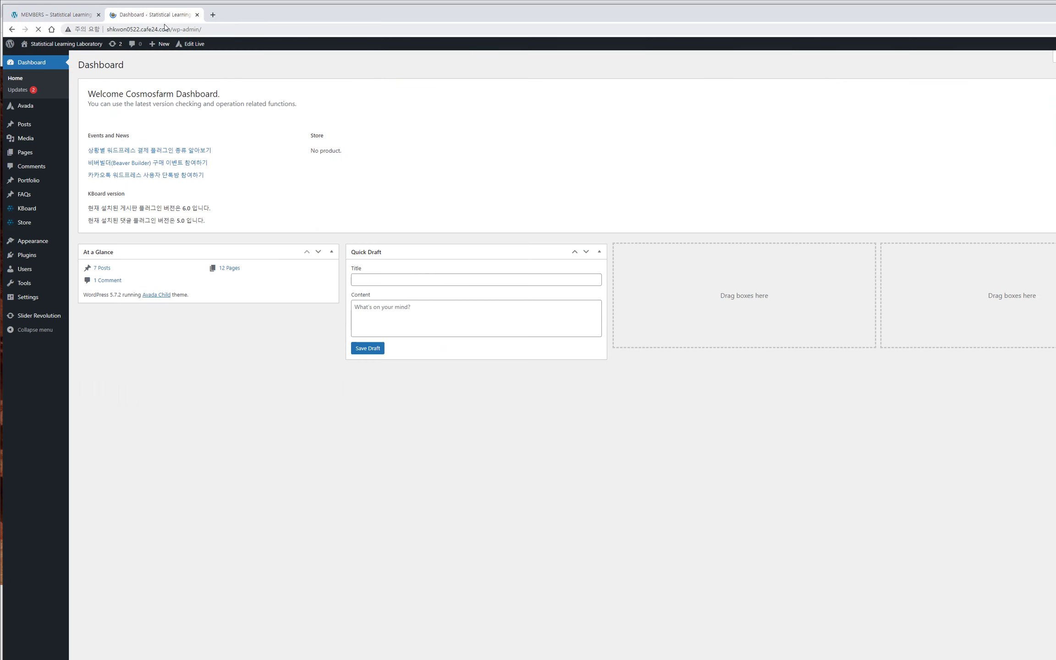
{"action": "left_click", "coordinate": [184, 30]}
{"action": "left_click_drag", "start_coordinate": [172, 30], "coordinate": [276, 44]}
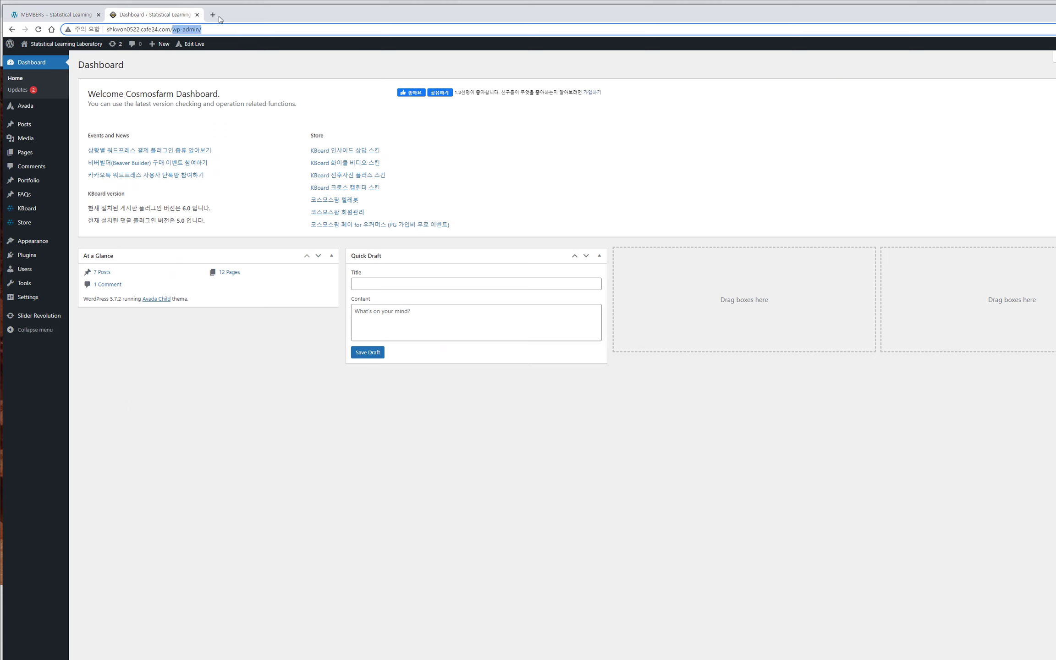
{"action": "left_click", "coordinate": [198, 15]}
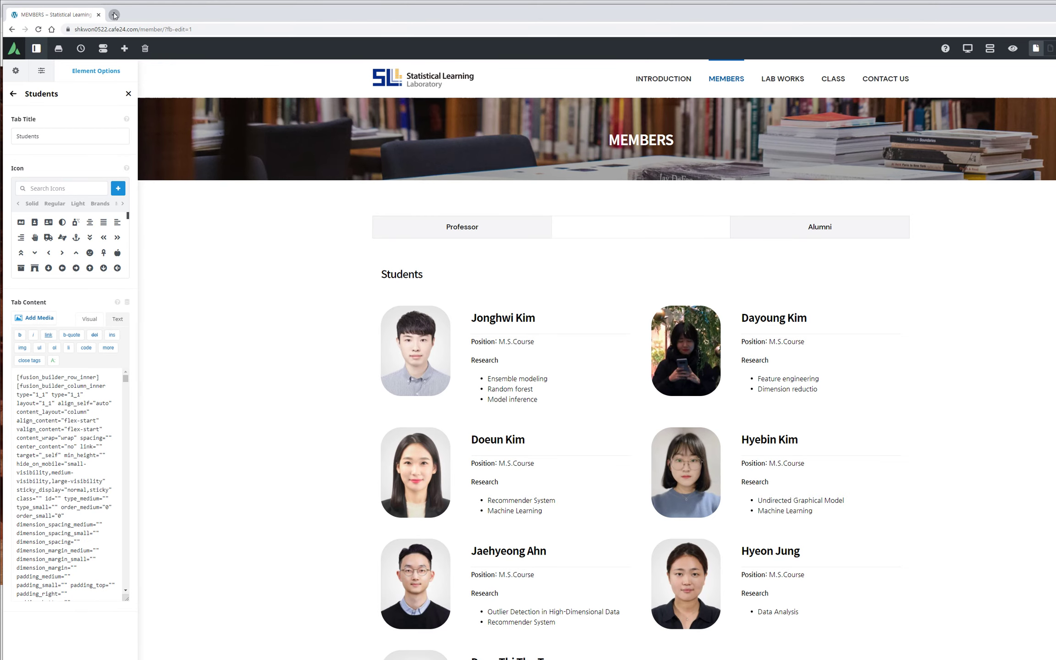
- Load the lab website in a new browser tab and go through its admin dashboard to the list of pages
{"action": "left_click", "coordinate": [114, 15]}
{"action": "type", "text": "s"}
{"action": "key", "text": "Return"}
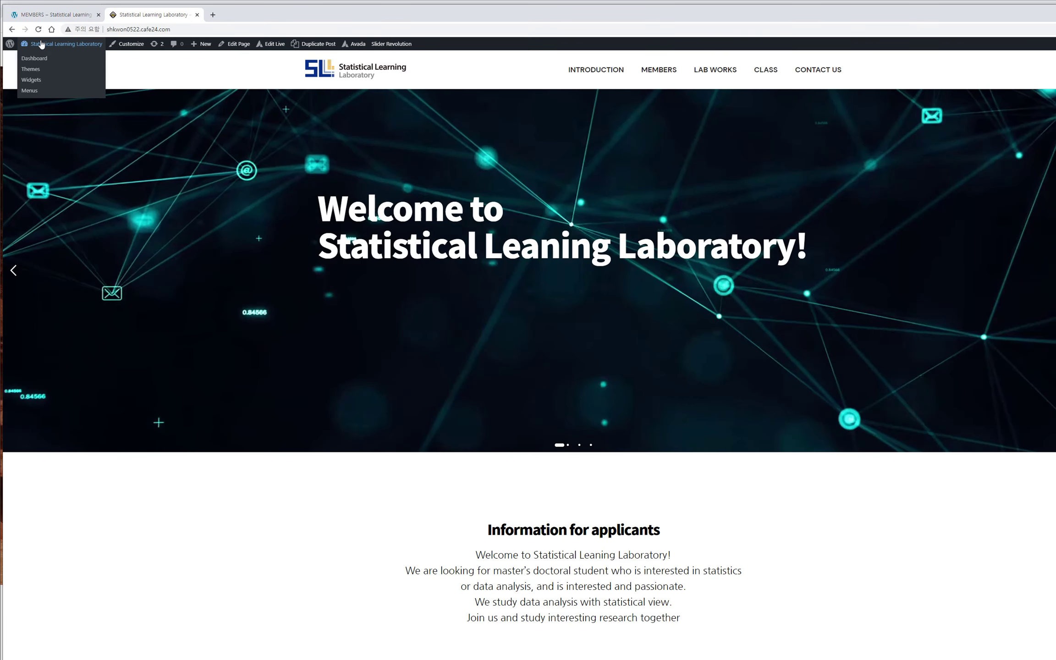
{"action": "left_click", "coordinate": [32, 58]}
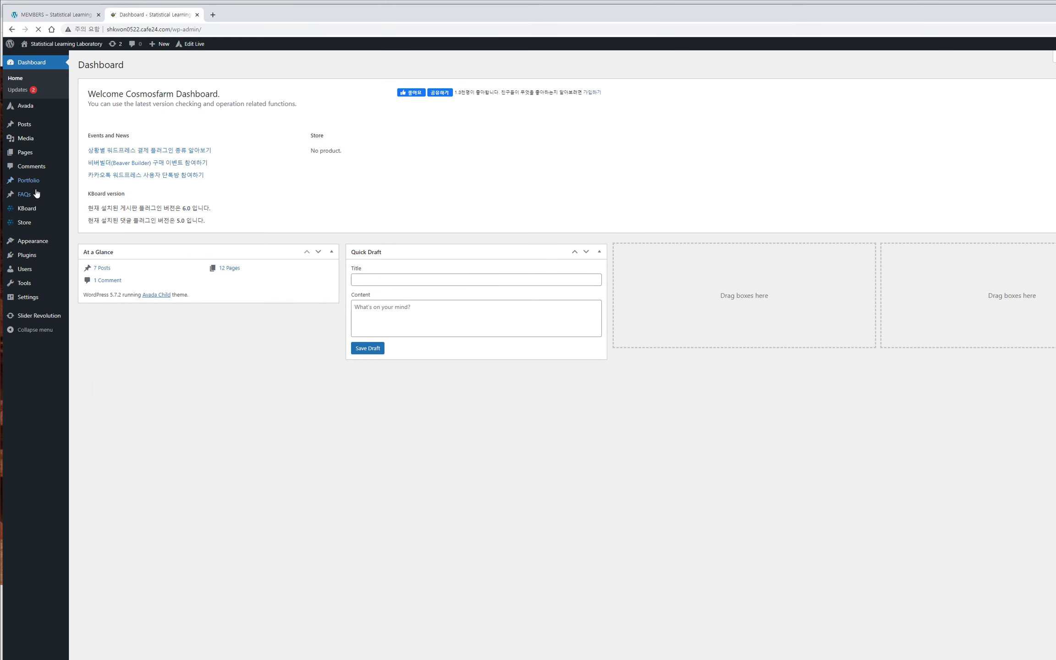
{"action": "left_click", "coordinate": [22, 157]}
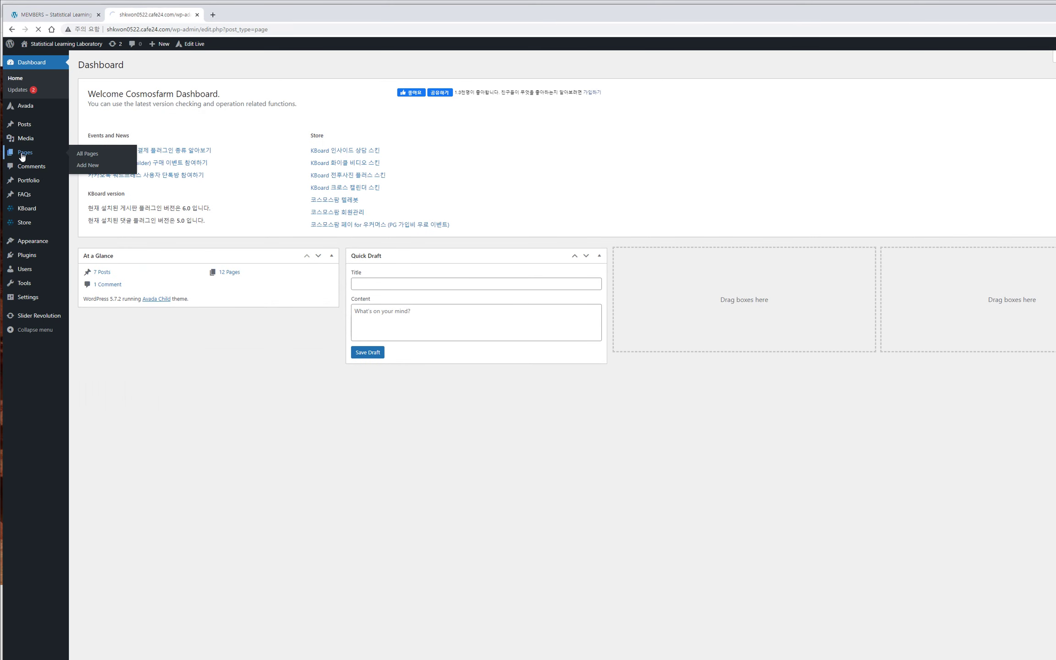
- Compare with the MEMBERS page in the other browser tab, and open the 학생용 page for editing
{"action": "left_click", "coordinate": [57, 15]}
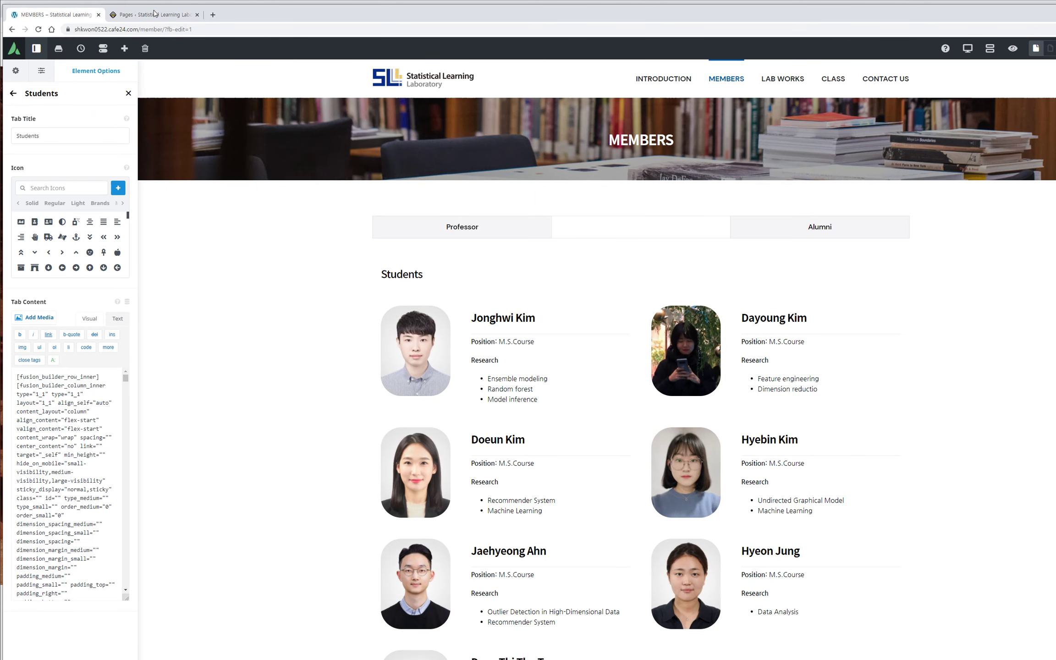
{"action": "left_click", "coordinate": [153, 15]}
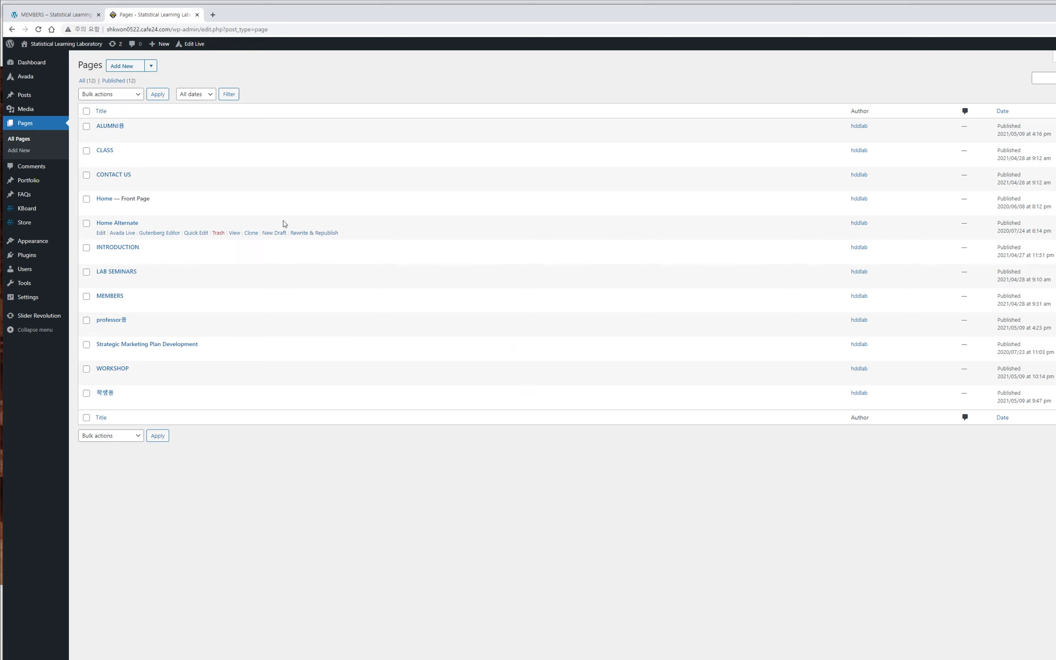
{"action": "left_click", "coordinate": [101, 404]}
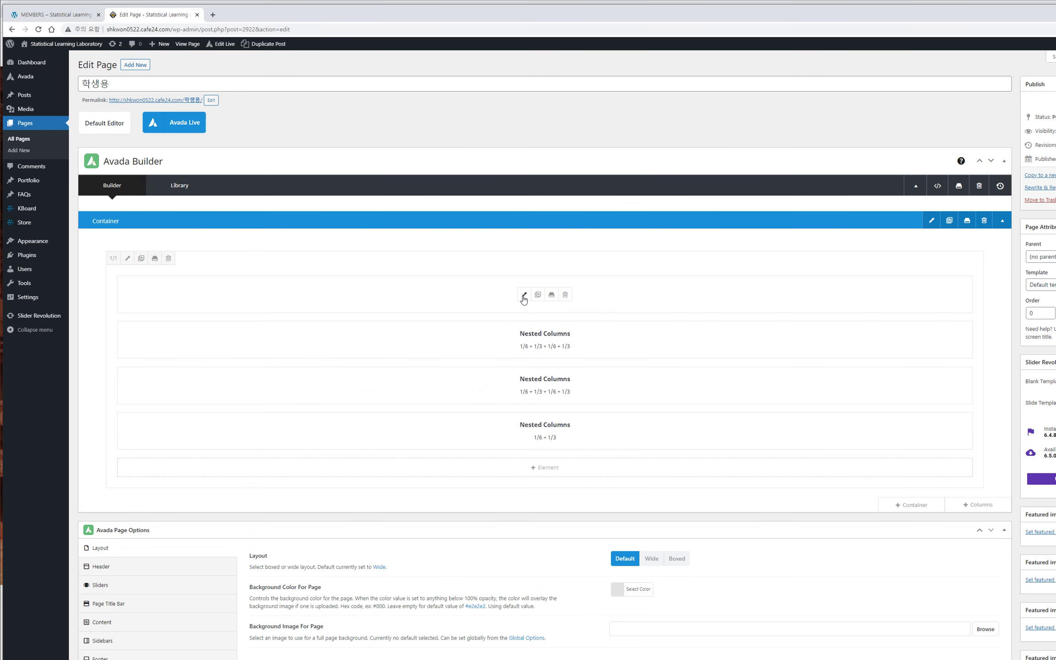
- Inspect the contents of the first and second Nested Columns rows on the 학생용 page
{"action": "left_click", "coordinate": [524, 296]}
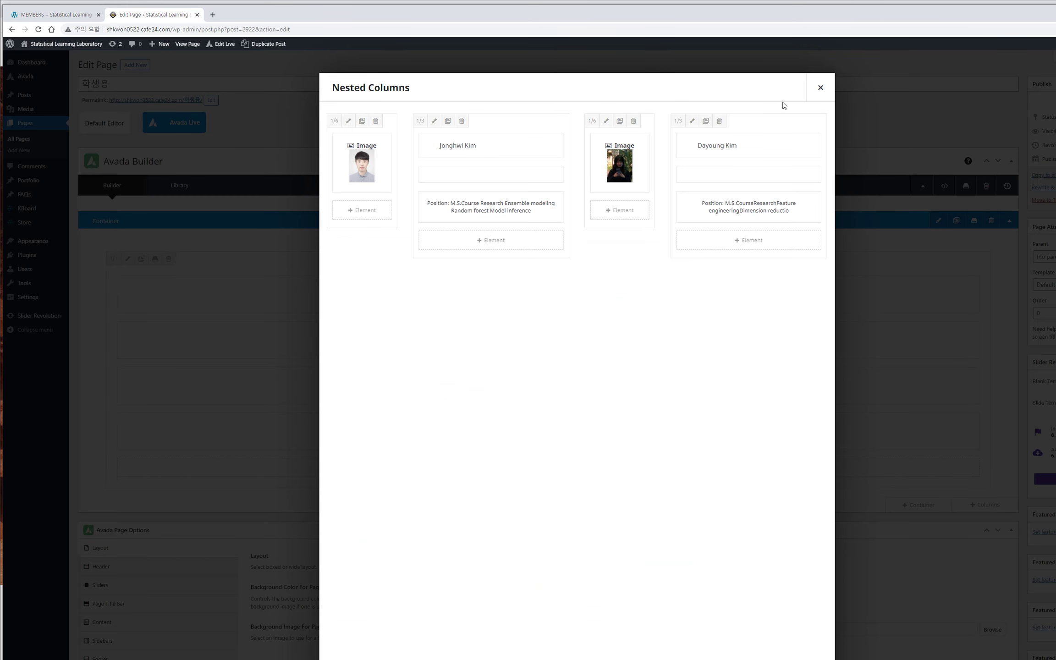
{"action": "left_click", "coordinate": [820, 88]}
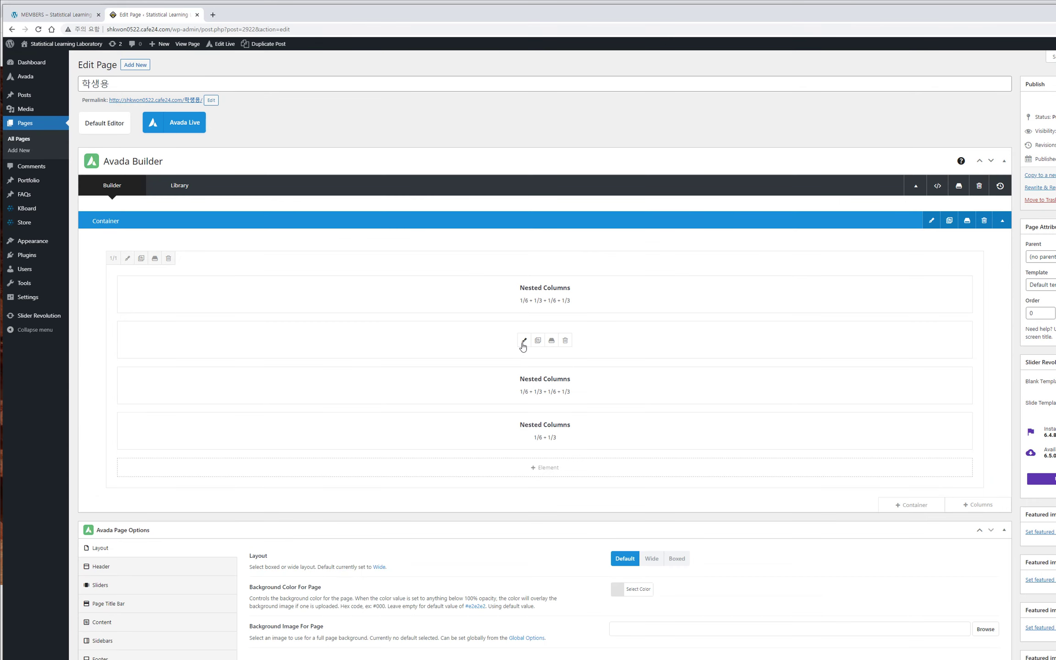
{"action": "left_click", "coordinate": [523, 345]}
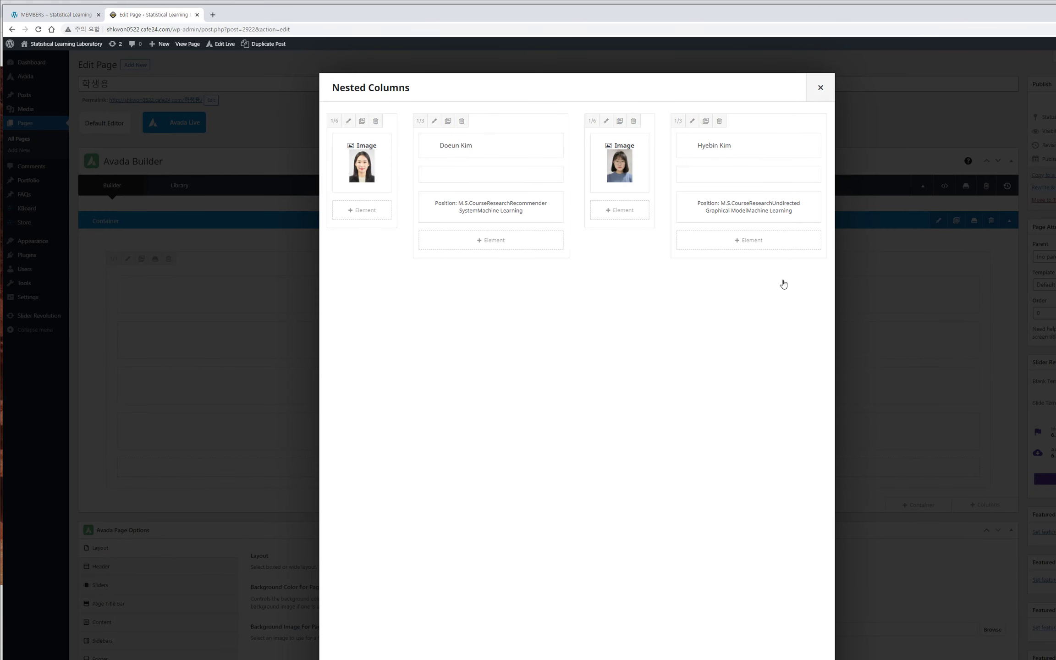
{"action": "key", "text": "Escape"}
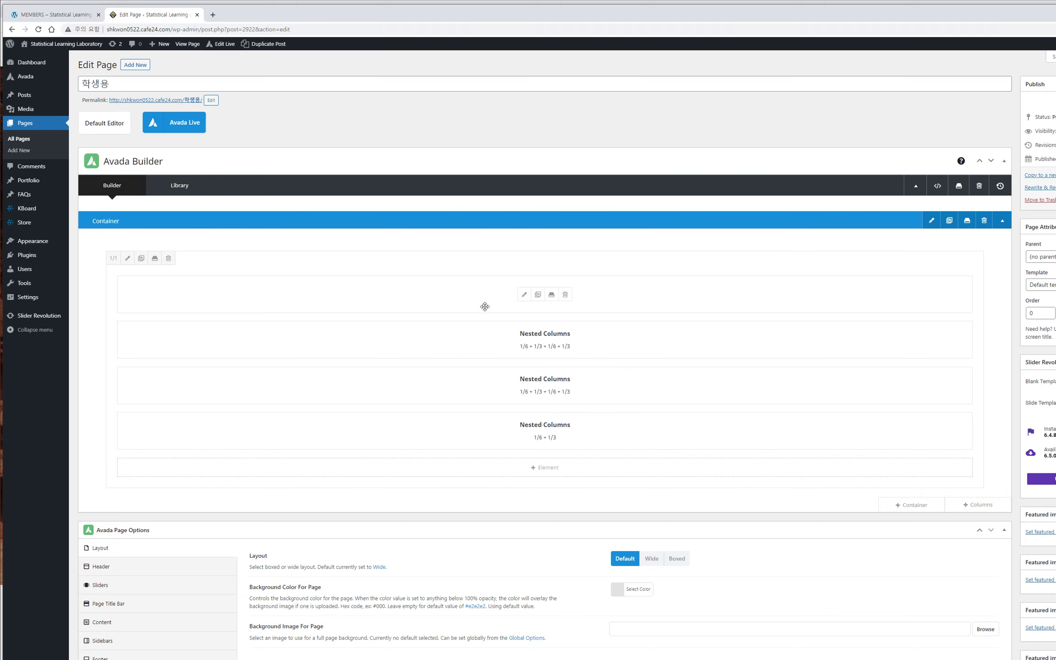
- Examine the Title and Text Block settings of the first student in the second Nested Columns row without changing them
{"action": "left_click", "coordinate": [524, 341]}
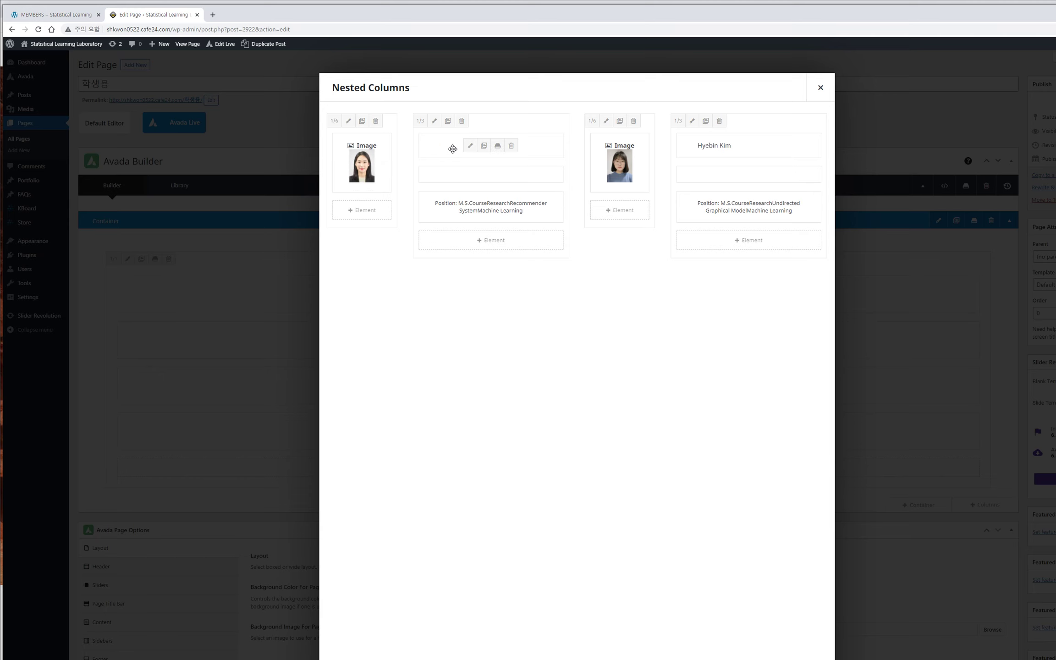
{"action": "left_click", "coordinate": [470, 146]}
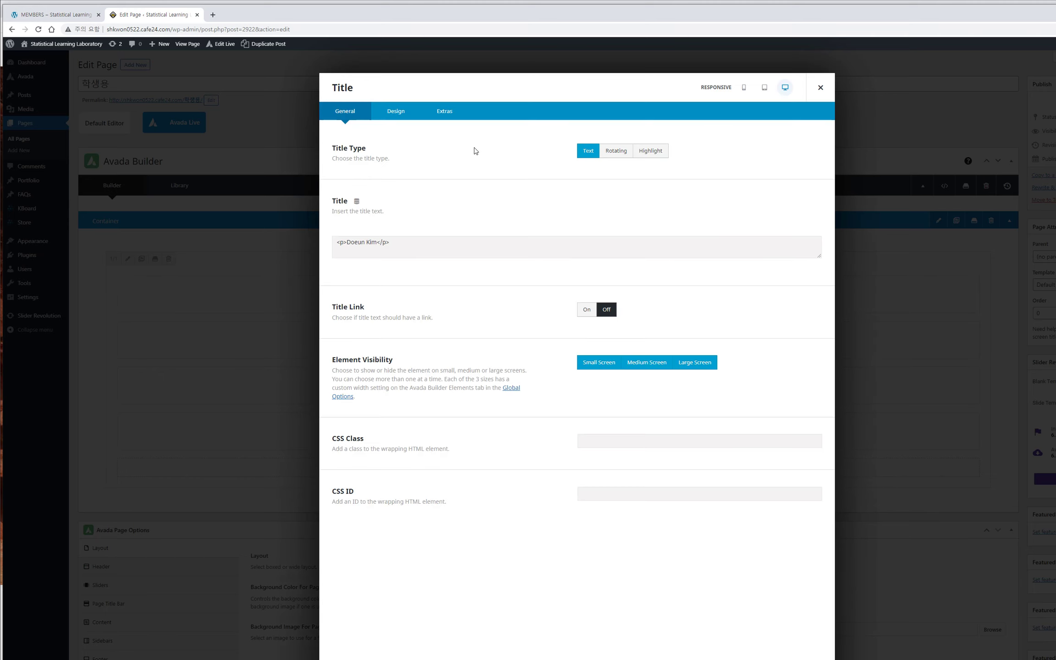
{"action": "left_click", "coordinate": [819, 89]}
{"action": "left_click", "coordinate": [470, 207]}
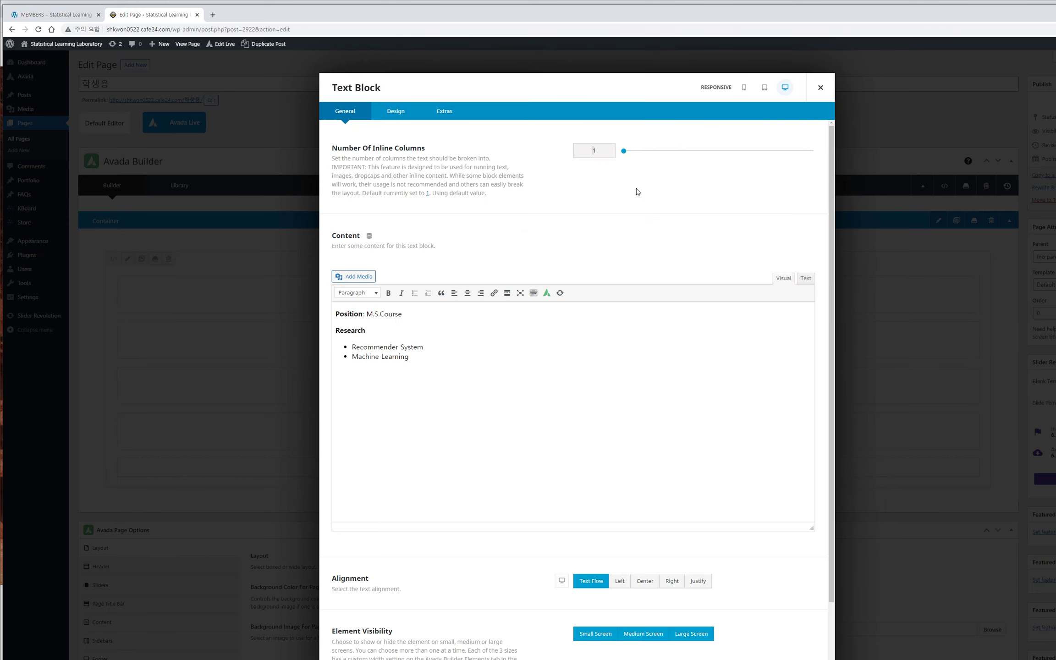
{"action": "left_click", "coordinate": [828, 95]}
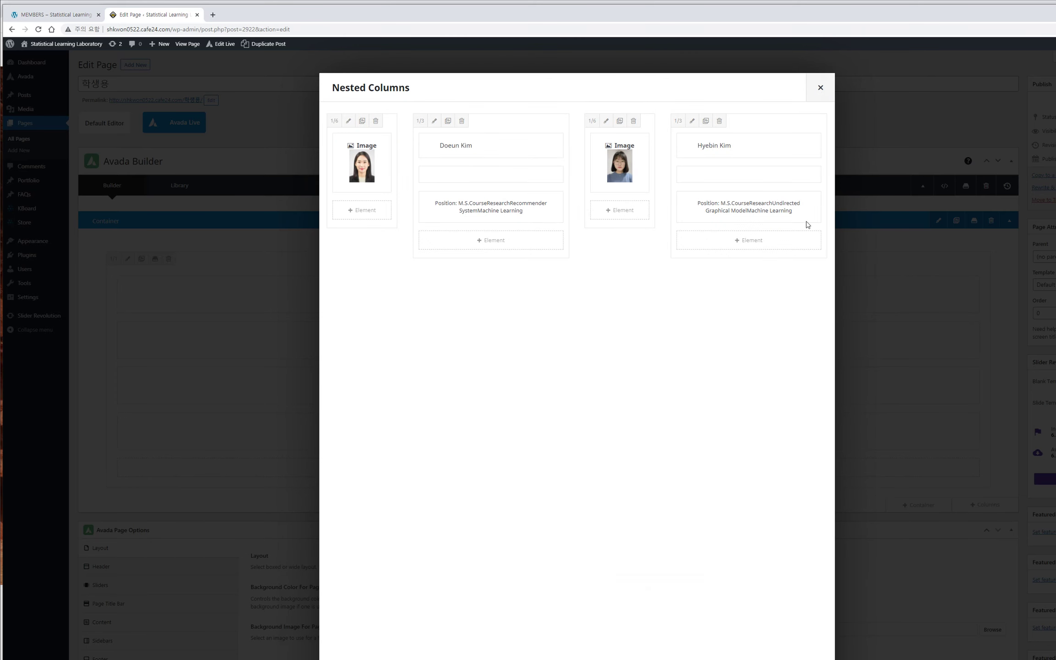
{"action": "left_click", "coordinate": [820, 88]}
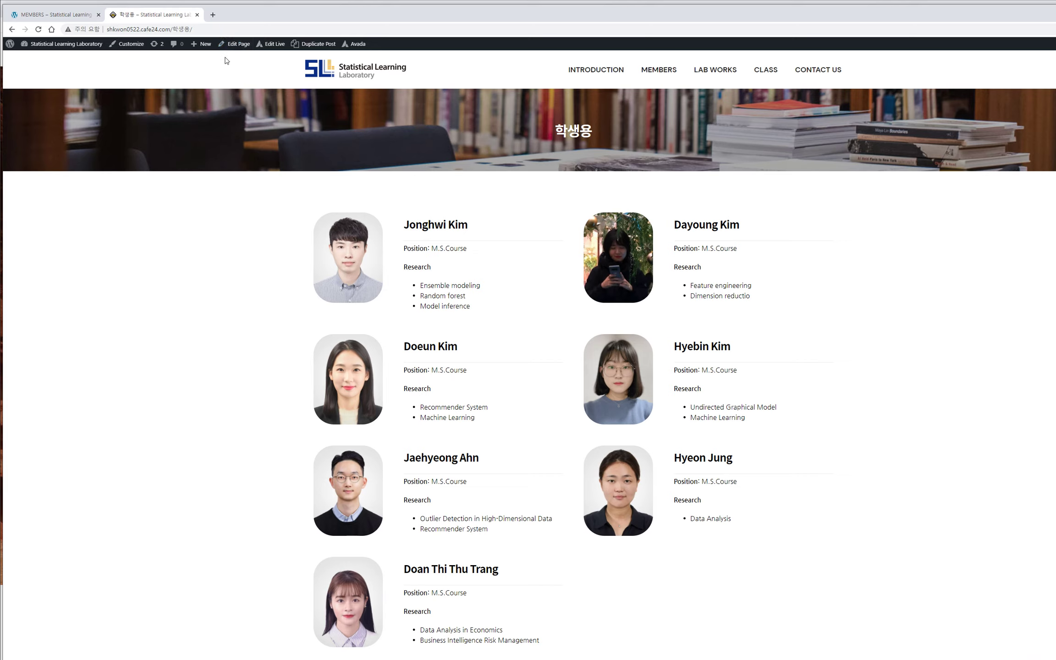
- Open the 학생용 page in live editing and copy its first Nested Columns row of two students
{"action": "left_click", "coordinate": [270, 45]}
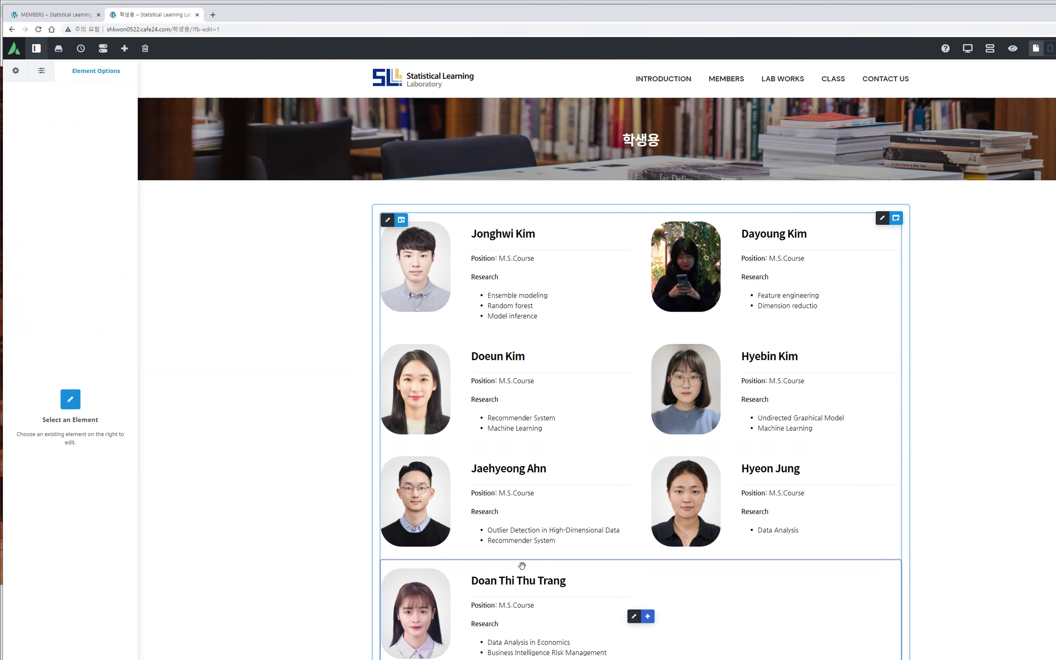
{"action": "right_click", "coordinate": [582, 273]}
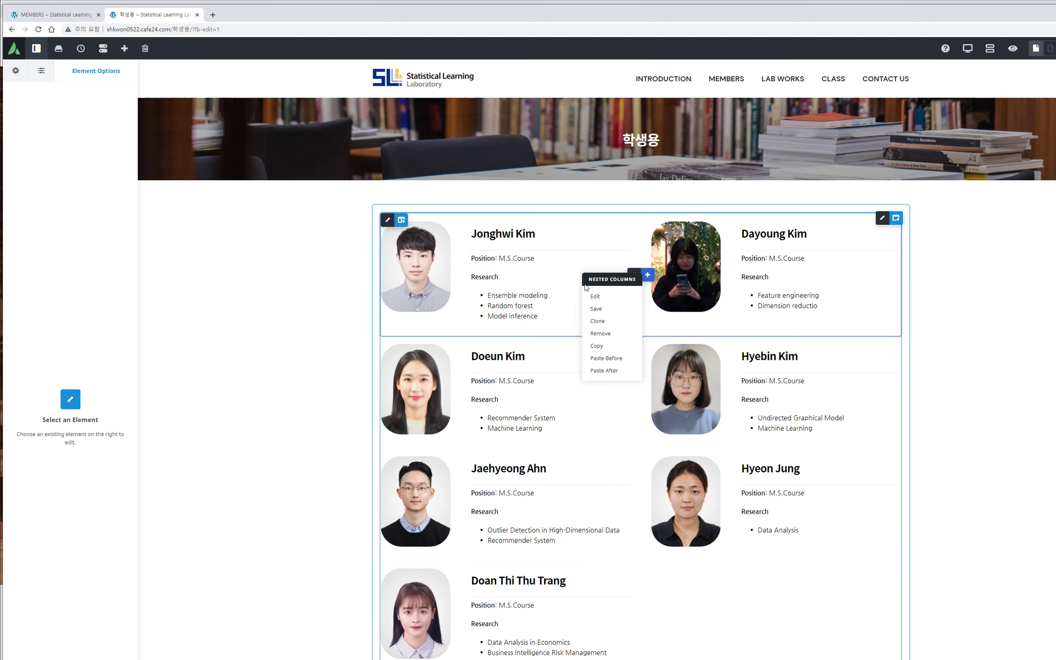
{"action": "left_click", "coordinate": [603, 347]}
- Paste the copied Nested Columns code at the end of the Students tab content on the MEMBERS page
{"action": "left_click", "coordinate": [71, 17]}
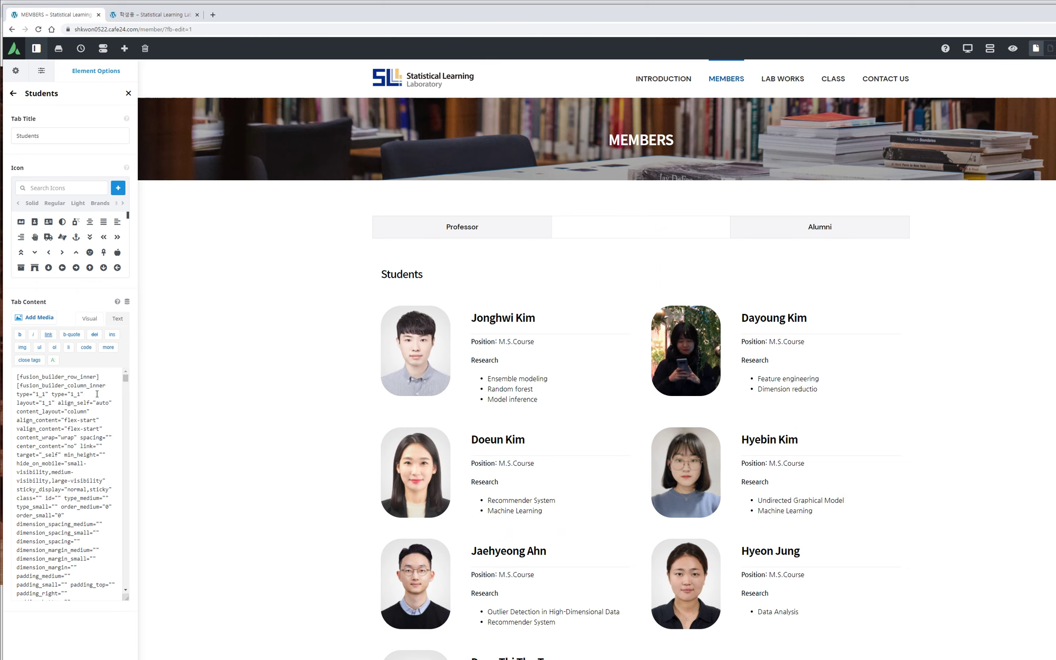
{"action": "scroll", "coordinate": [638, 491], "scroll_direction": "down", "scroll_amount": 5}
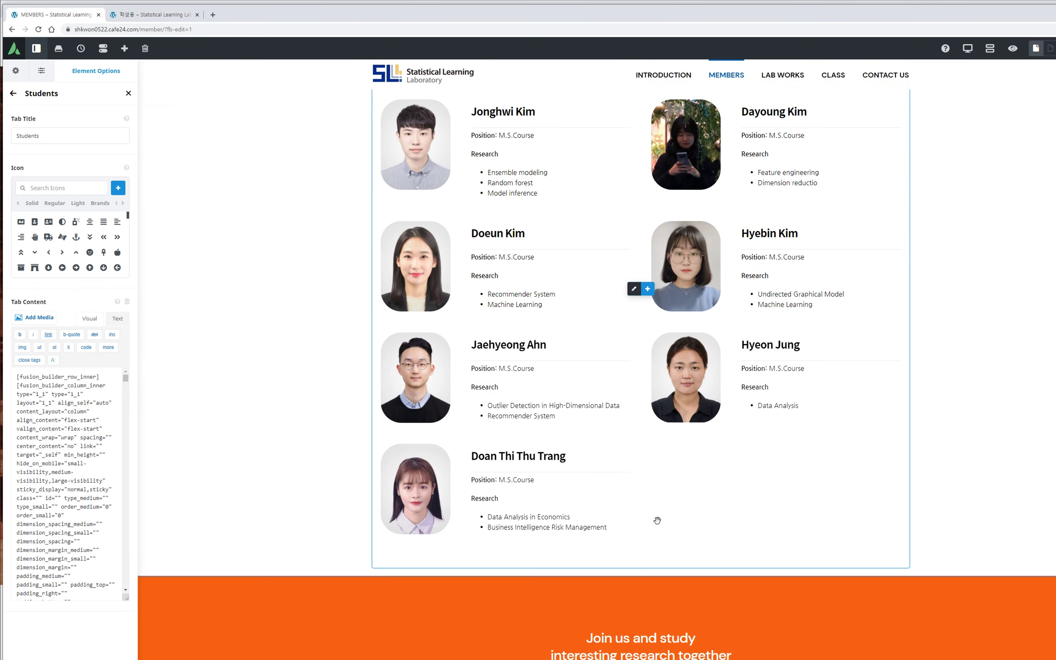
{"action": "right_click", "coordinate": [602, 571]}
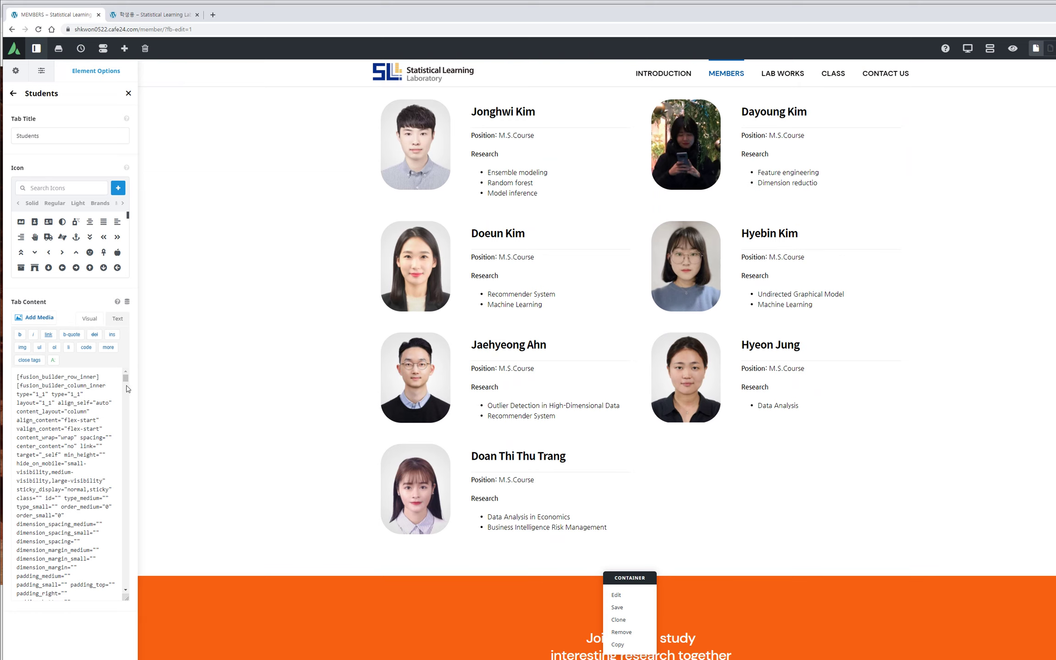
{"action": "left_click_drag", "start_coordinate": [125, 380], "coordinate": [127, 596]}
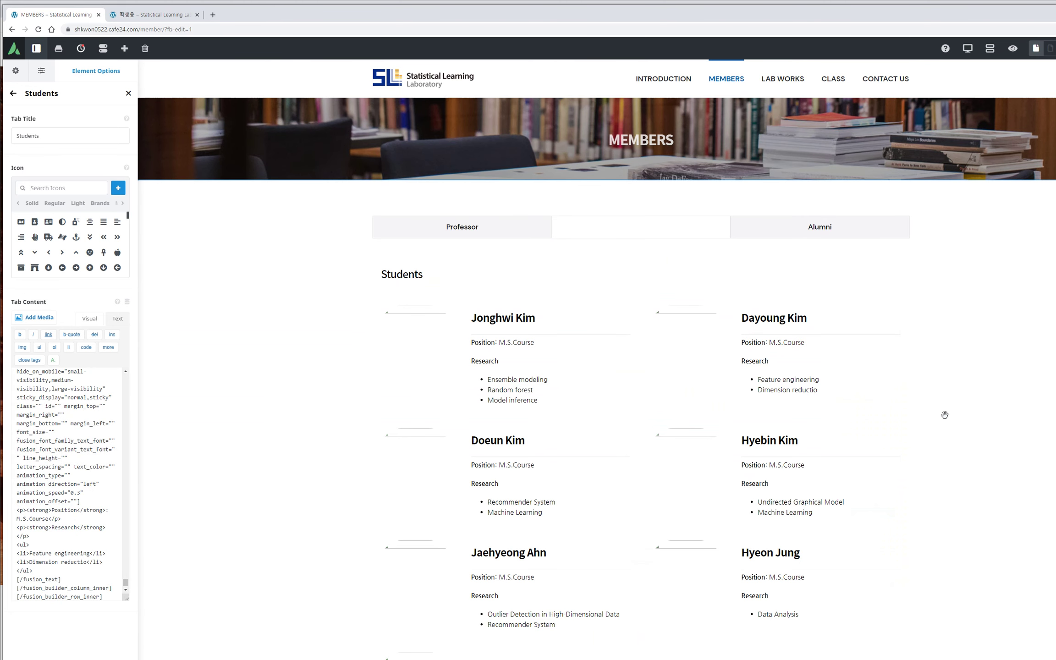
- Check the pasted student row below the existing students and switch between the Professor and Students tabs
{"action": "scroll", "coordinate": [944, 414], "scroll_direction": "down", "scroll_amount": 5}
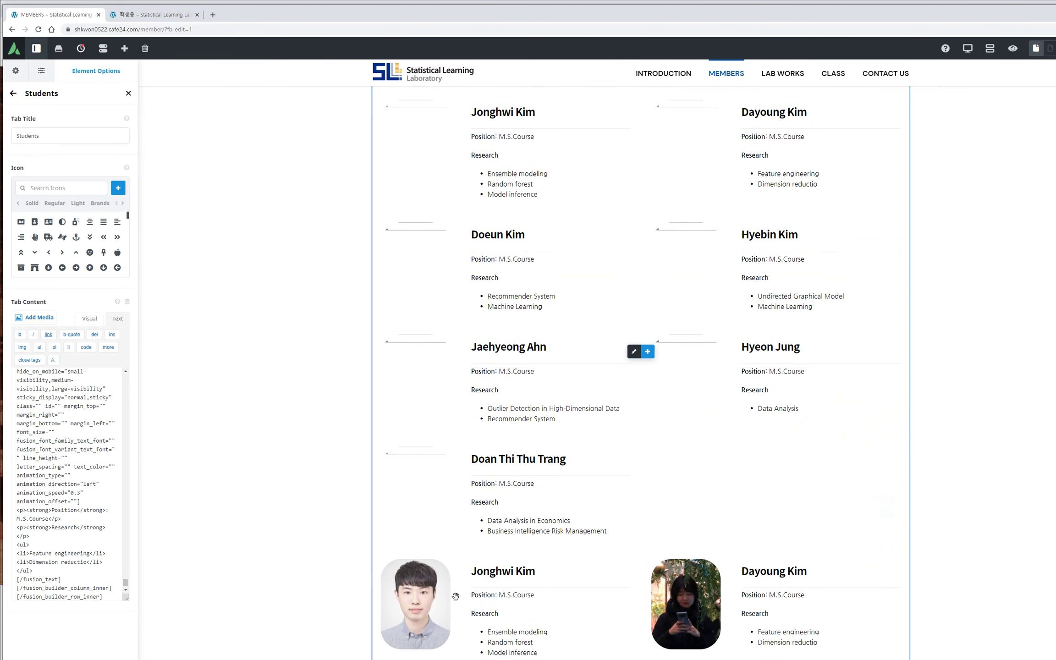
{"action": "scroll", "coordinate": [655, 625], "scroll_direction": "up", "scroll_amount": 4}
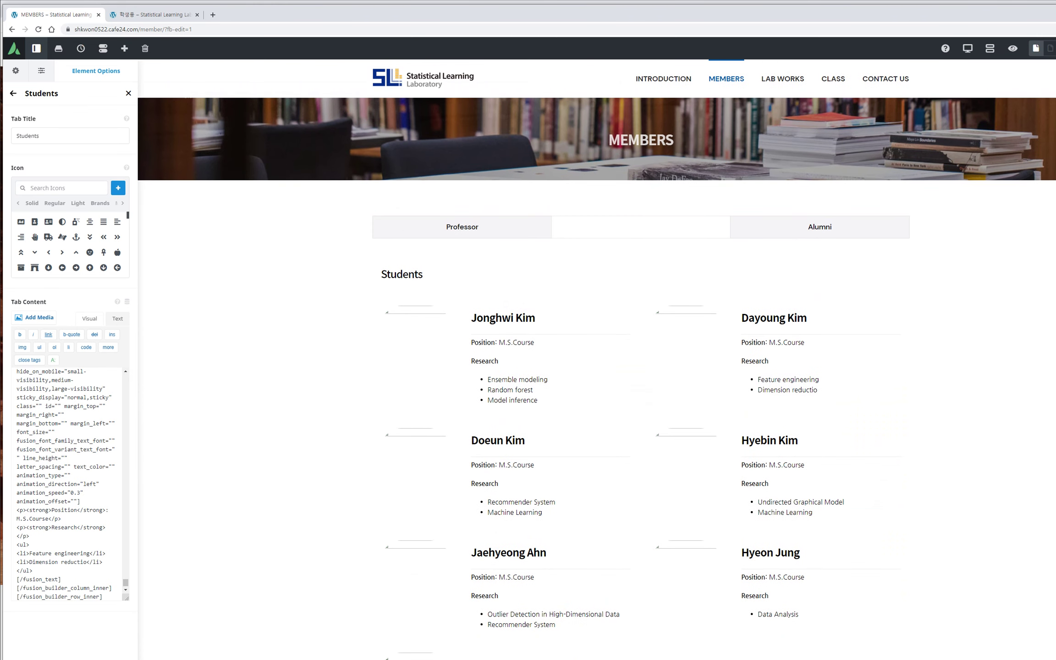
{"action": "left_click", "coordinate": [471, 230]}
{"action": "left_click", "coordinate": [600, 235]}
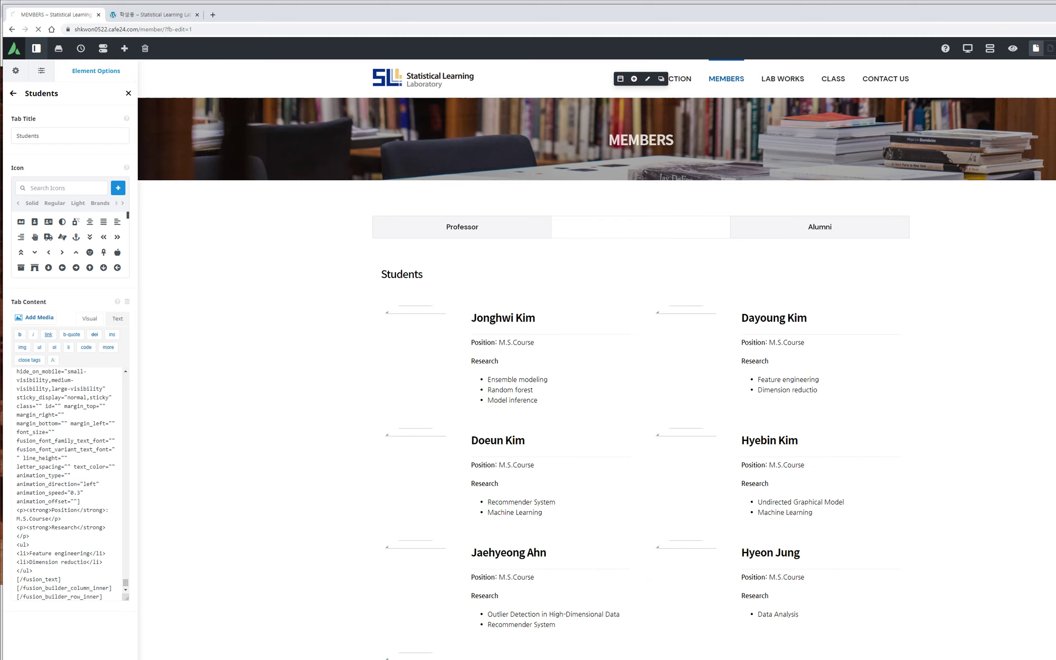
- Open the published MEMBERS page and check all student rows in its Students tab
{"action": "left_click", "coordinate": [654, 67]}
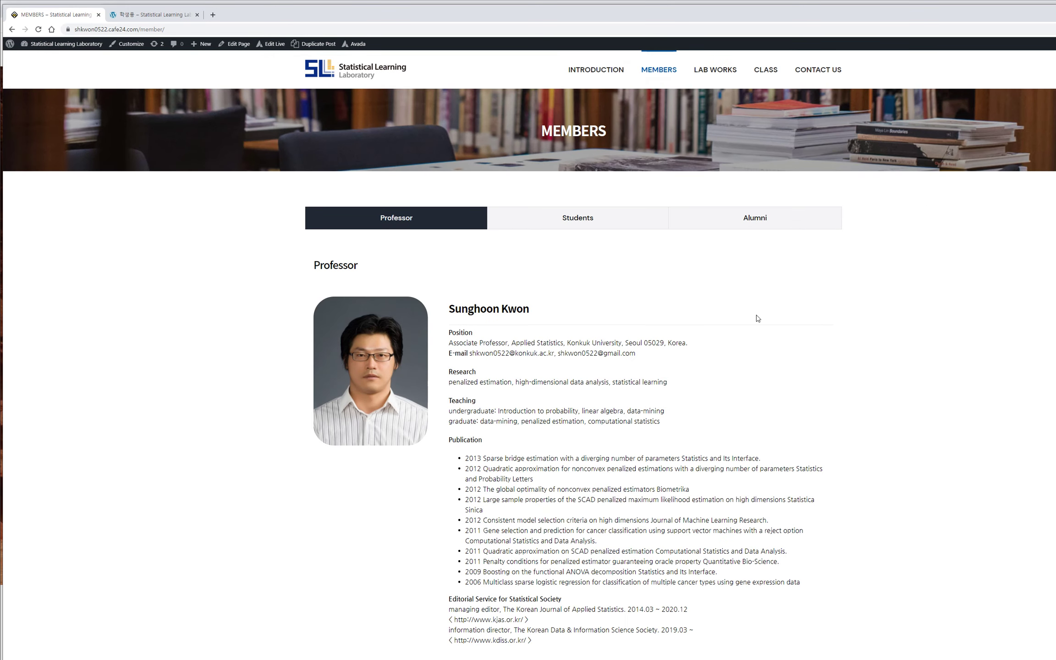
{"action": "left_click", "coordinate": [579, 221]}
{"action": "scroll", "coordinate": [878, 351], "scroll_direction": "down", "scroll_amount": 2}
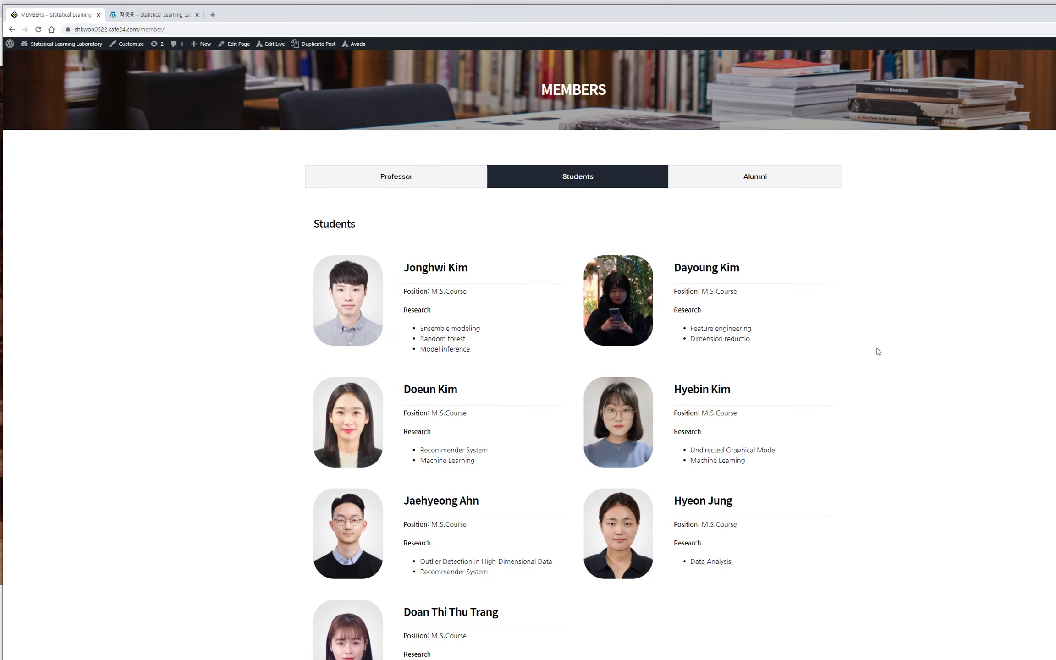
{"action": "scroll", "coordinate": [878, 352], "scroll_direction": "down", "scroll_amount": 3}
{"action": "scroll", "coordinate": [375, 527], "scroll_direction": "up", "scroll_amount": 3}
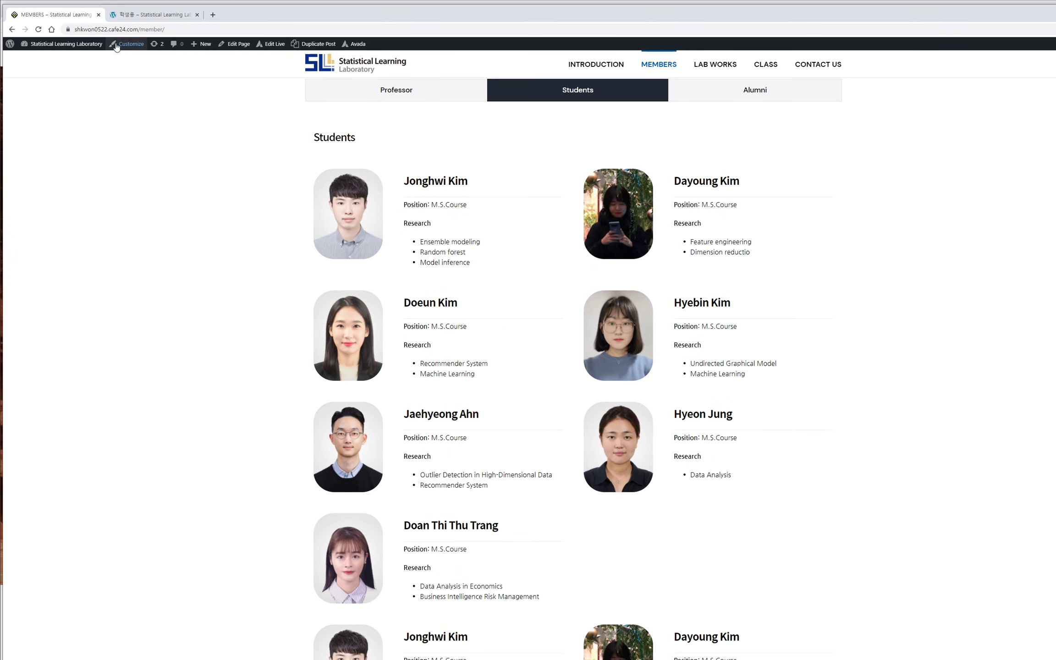
{"action": "left_click", "coordinate": [134, 16]}
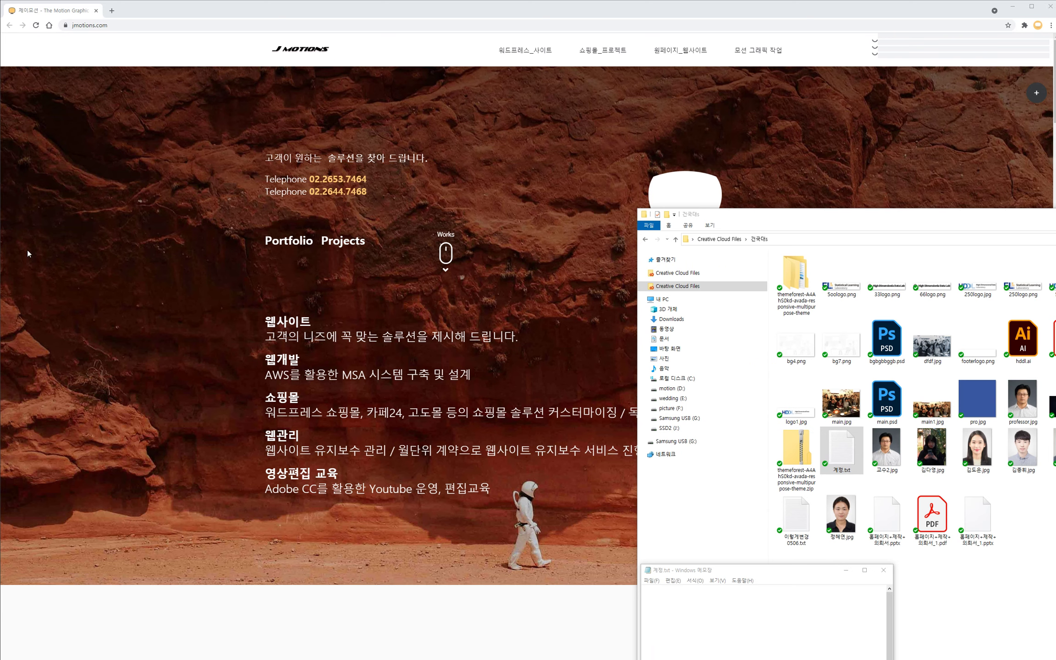
{"action": "key", "text": "alt+Tab"}
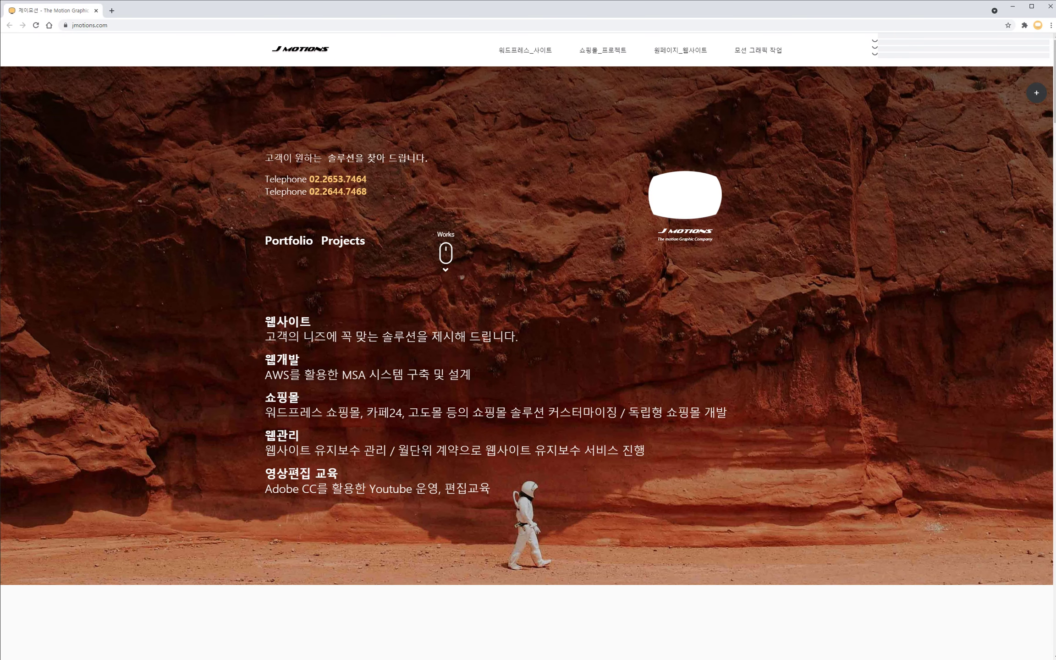
{"action": "scroll", "coordinate": [54, 502], "scroll_direction": "down", "scroll_amount": 3}
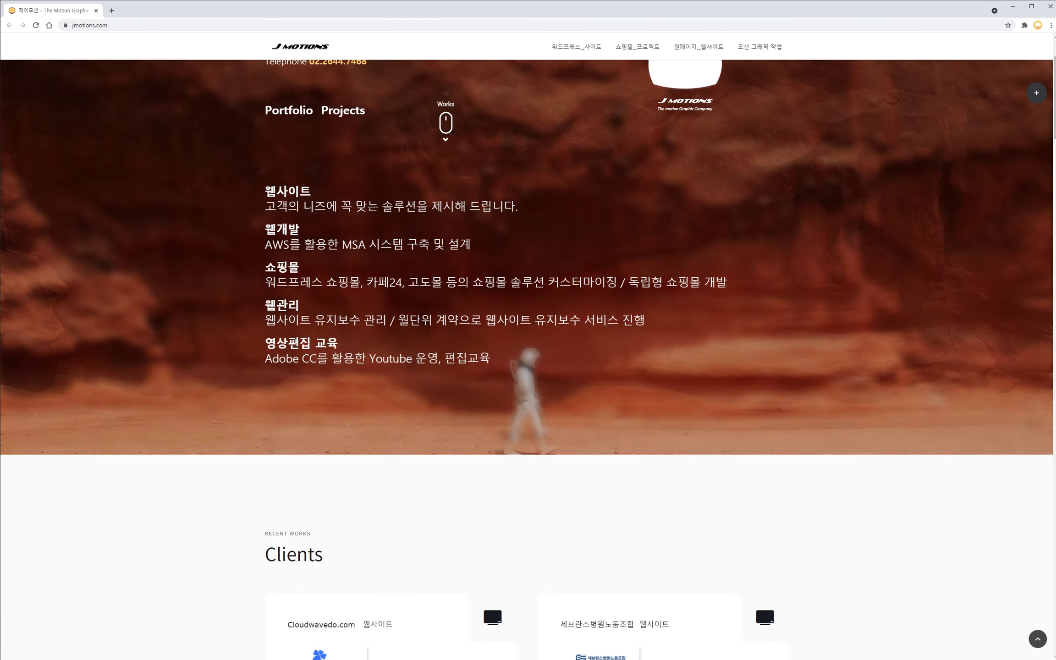
- Open a new Chrome window, load shkwon0522.cafe24.com, and go from the WordPress dashboard to the site's front page
{"action": "key", "text": "super"}
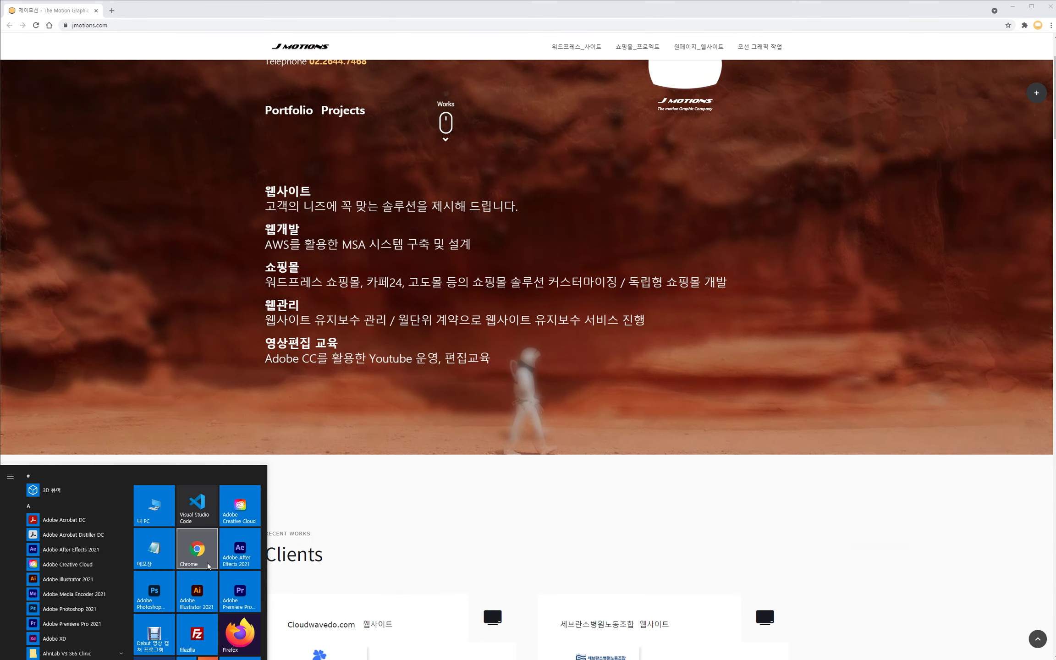
{"action": "left_click", "coordinate": [198, 550]}
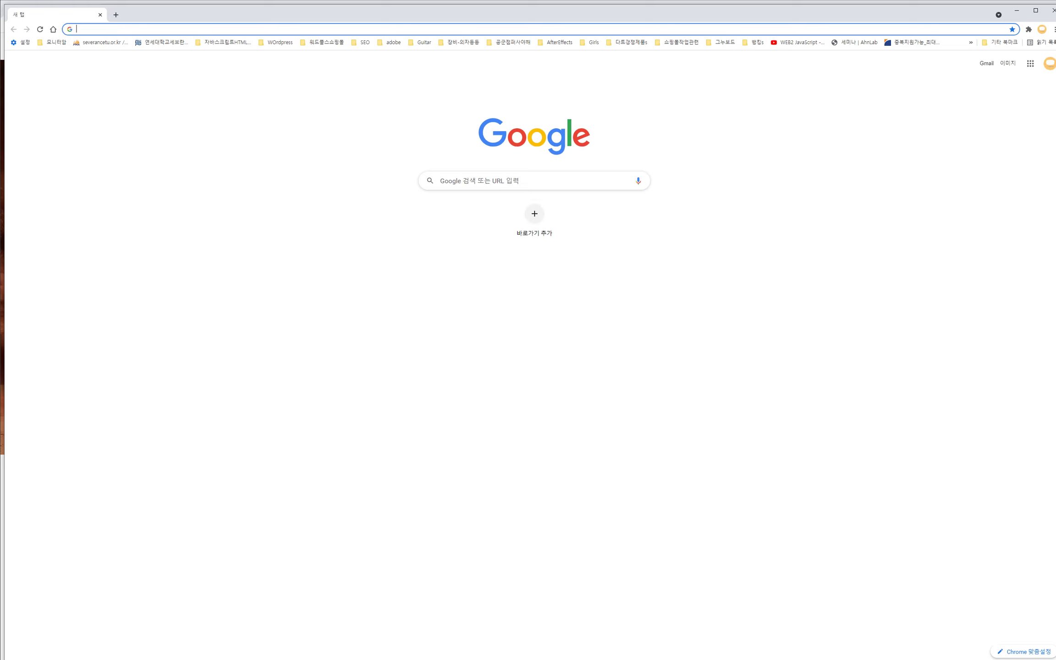
{"action": "mouse_move", "coordinate": [1054, 658]}
{"action": "left_mouse_down"}
{"action": "mouse_move", "coordinate": [1027, 637]}
{"action": "mouse_move", "coordinate": [1048, 653]}
{"action": "left_mouse_up"}
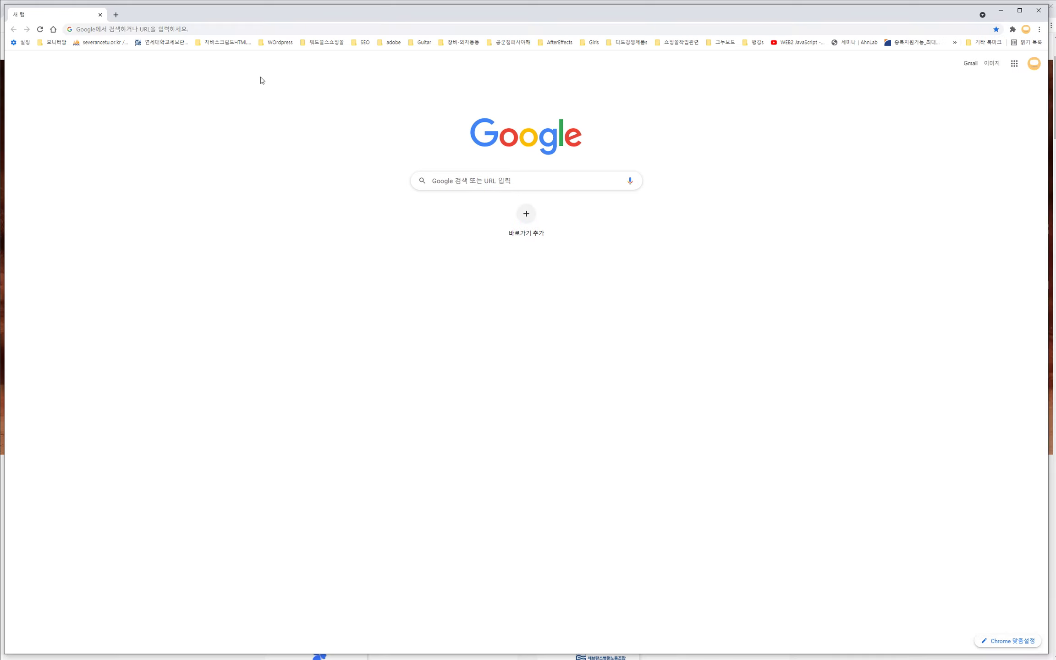
{"action": "left_click", "coordinate": [215, 27]}
{"action": "type", "text": "shkwon0522.cafe24.com"}
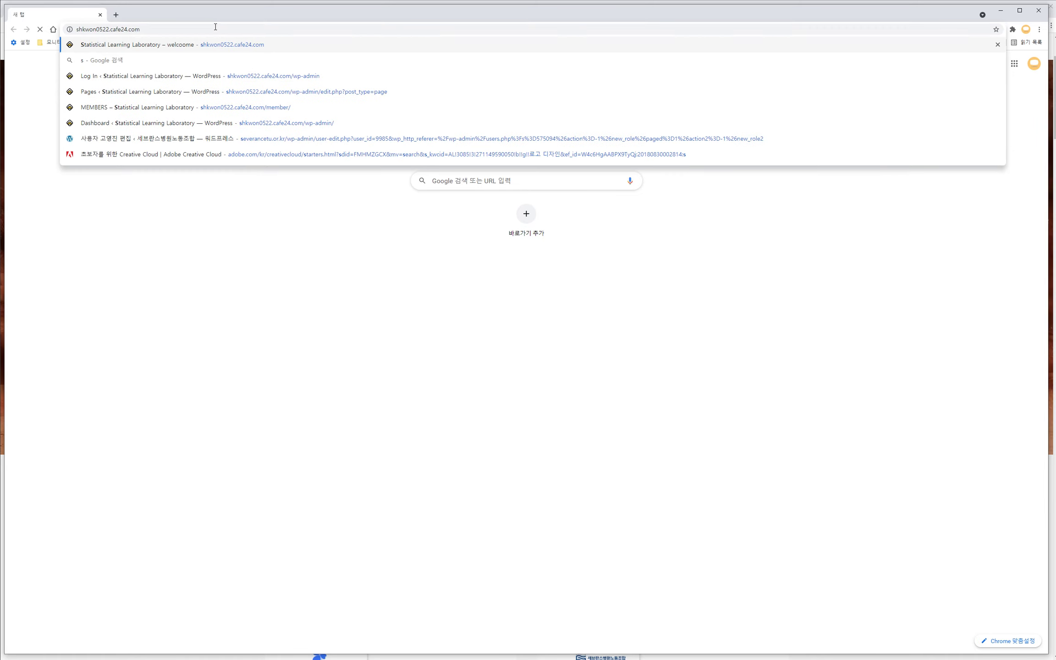
{"action": "key", "text": "Return"}
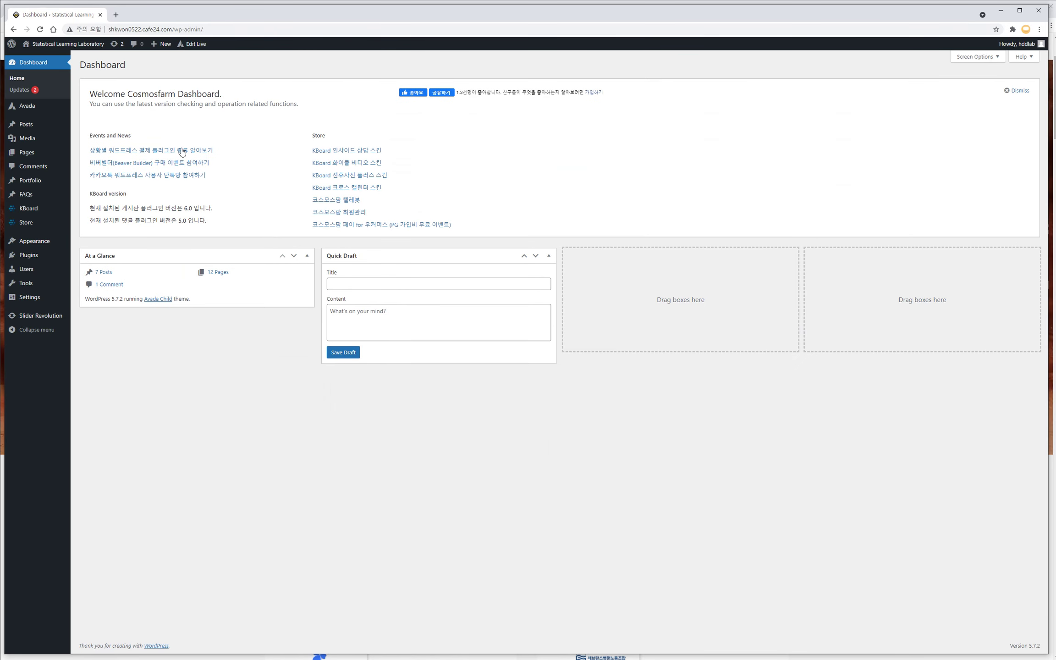
{"action": "mouse_move", "coordinate": [45, 44]}
{"action": "left_click", "coordinate": [51, 65]}
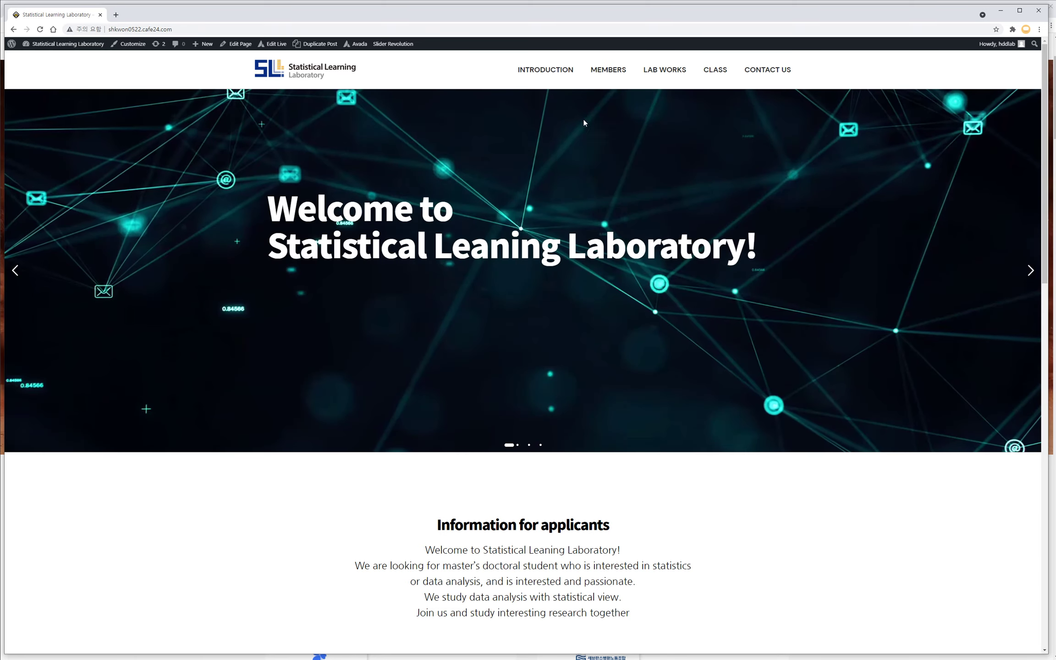
- Visit the MEMBERS page and look through its Students, Alumni and Professor tabs
{"action": "left_click", "coordinate": [601, 75]}
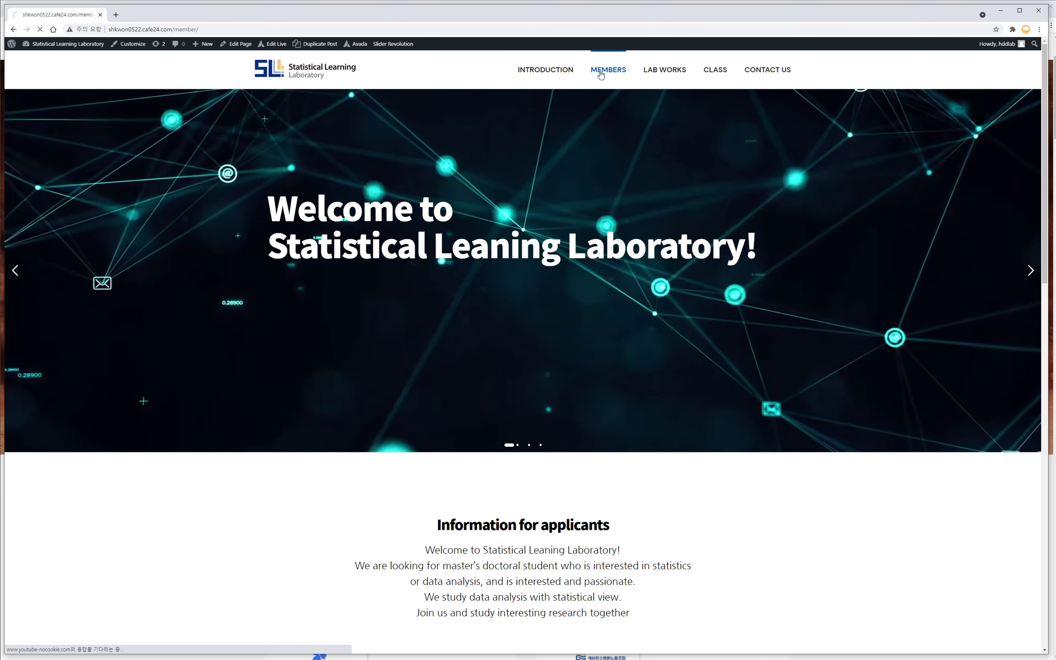
{"action": "left_click", "coordinate": [508, 221]}
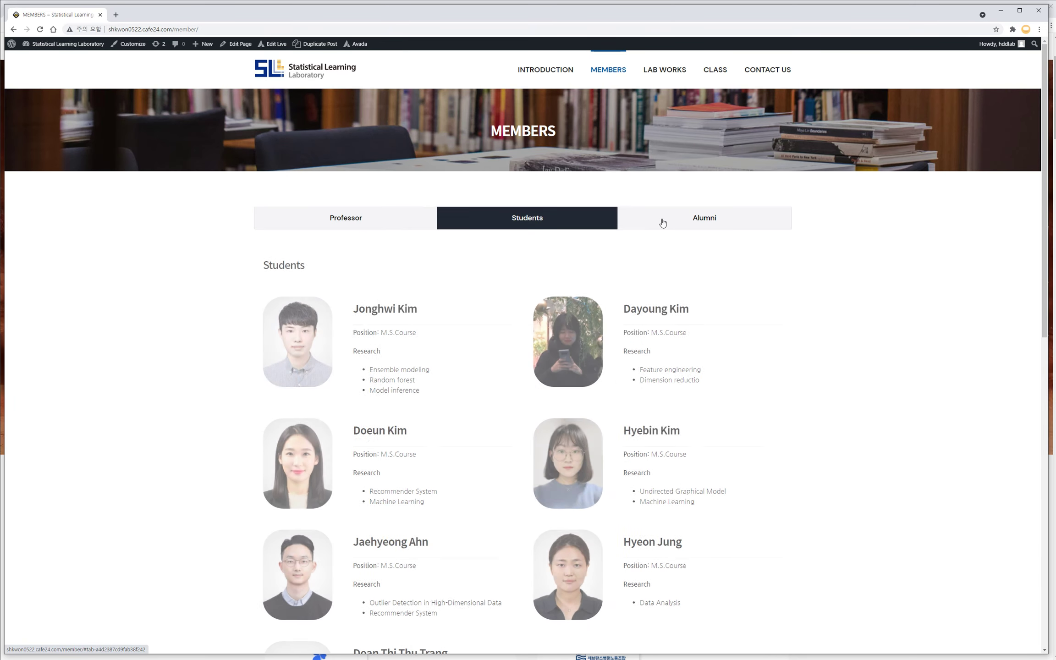
{"action": "left_click", "coordinate": [683, 219]}
{"action": "left_click", "coordinate": [388, 226]}
{"action": "left_click", "coordinate": [528, 227]}
{"action": "left_click", "coordinate": [702, 218]}
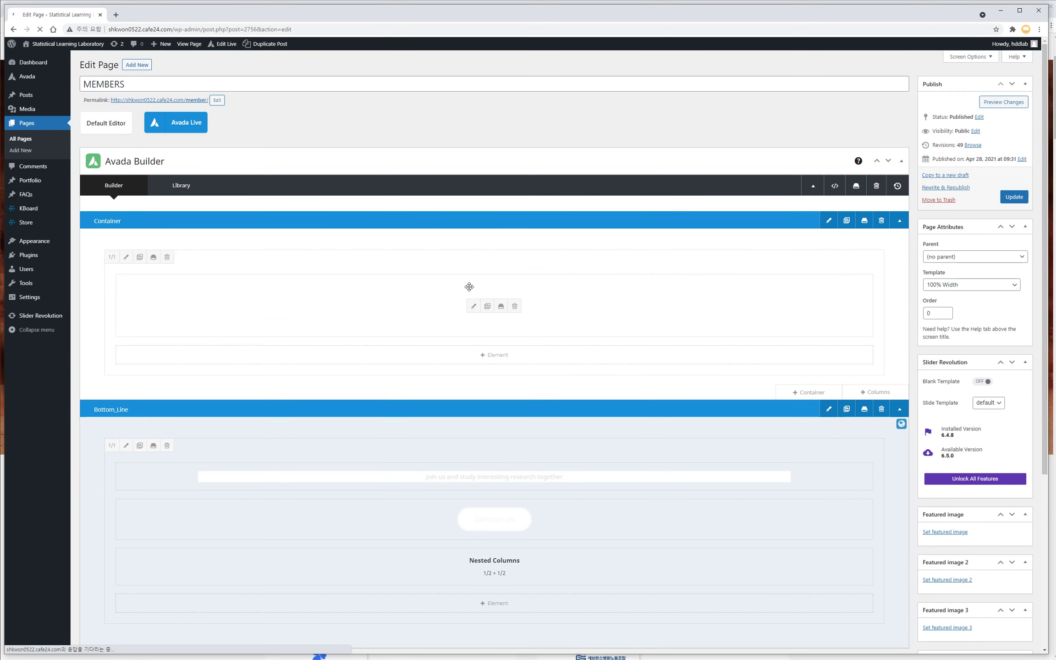
- Examine the Tabs element of the MEMBERS page and the code in its Professor tab content without changing them
{"action": "left_click", "coordinate": [473, 308]}
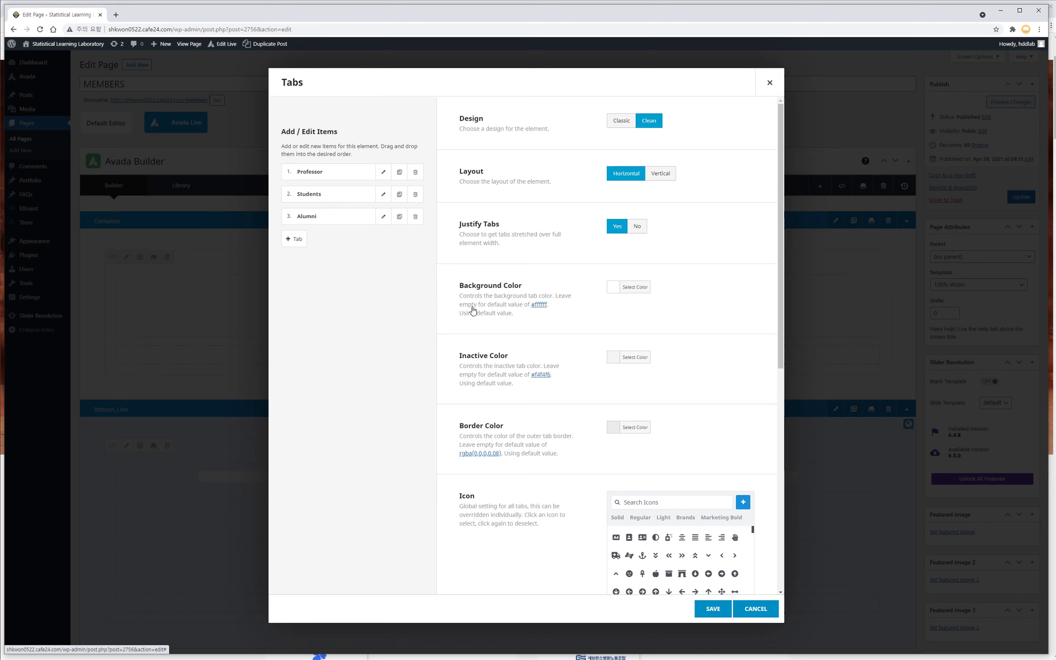
{"action": "left_click", "coordinate": [383, 172]}
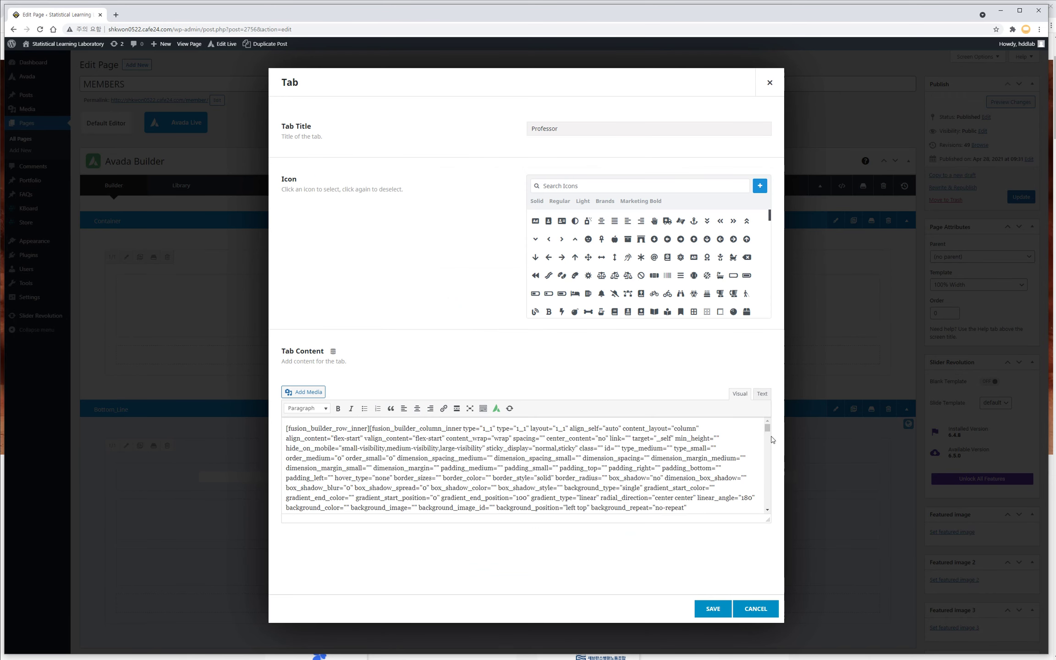
{"action": "left_click_drag", "start_coordinate": [767, 428], "coordinate": [767, 448]}
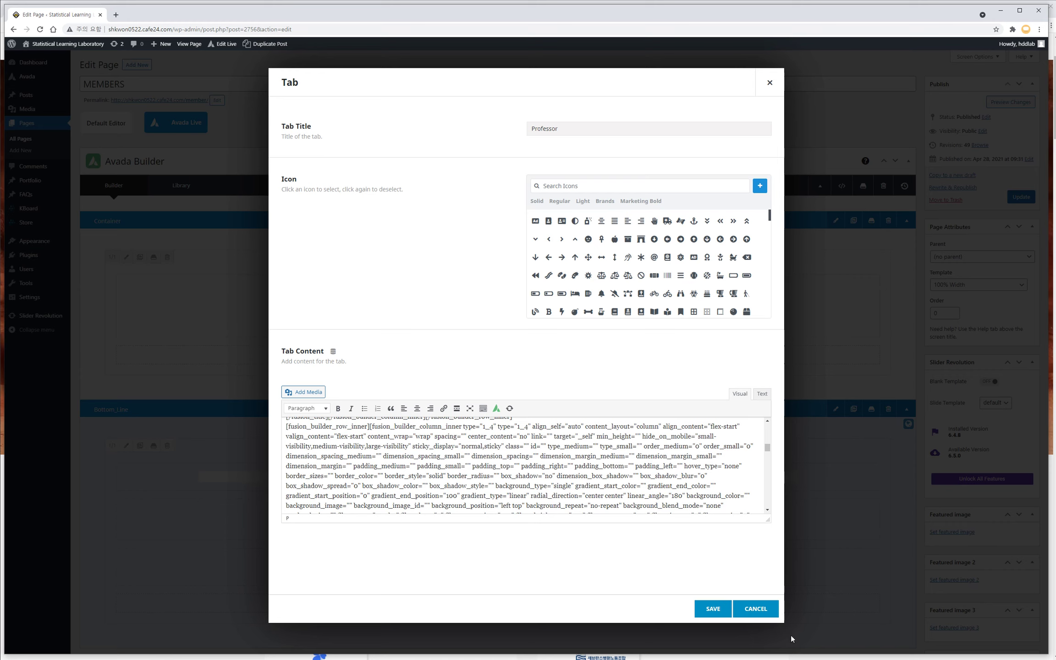
{"action": "left_click", "coordinate": [754, 610]}
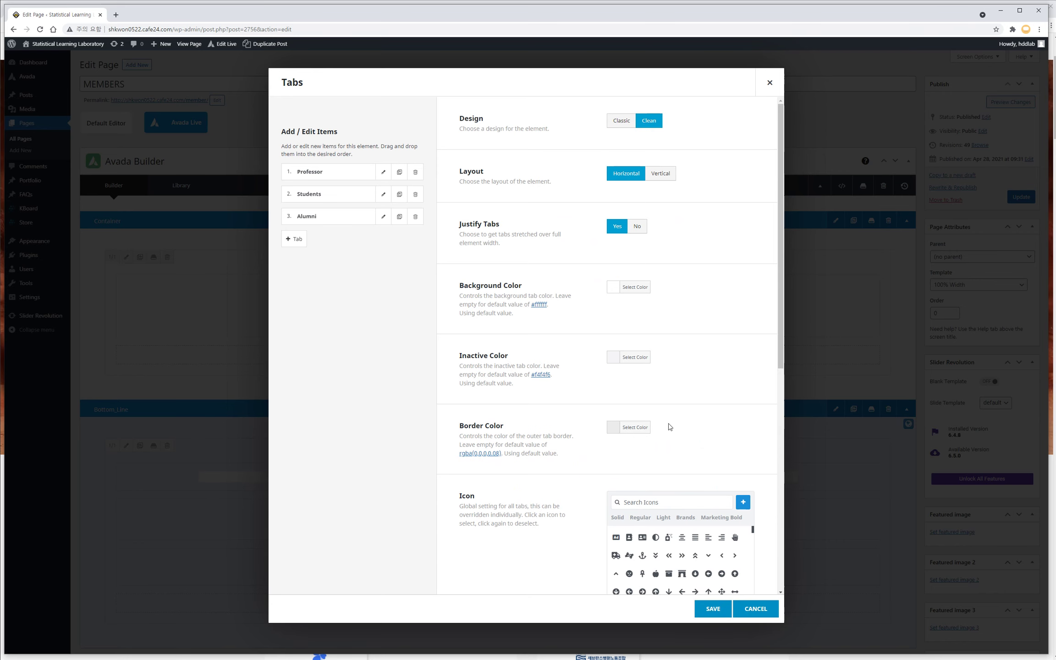
{"action": "left_click", "coordinate": [768, 83]}
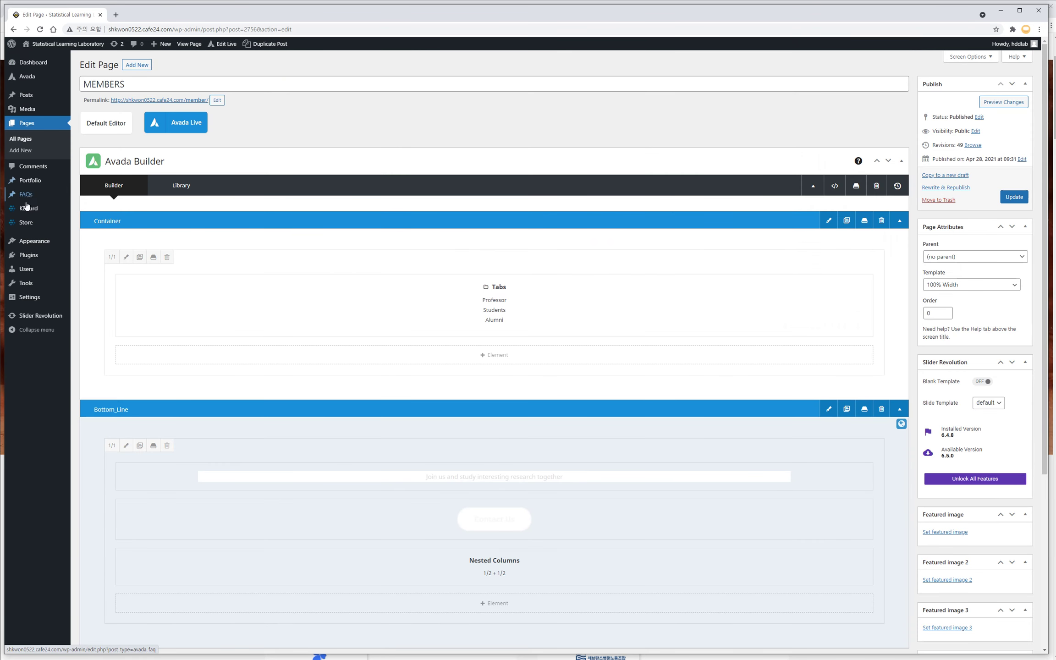
- Open the ALUMNI용 page for editing, save its second Nested Columns row of alumni names, and update the page
{"action": "left_click", "coordinate": [24, 139]}
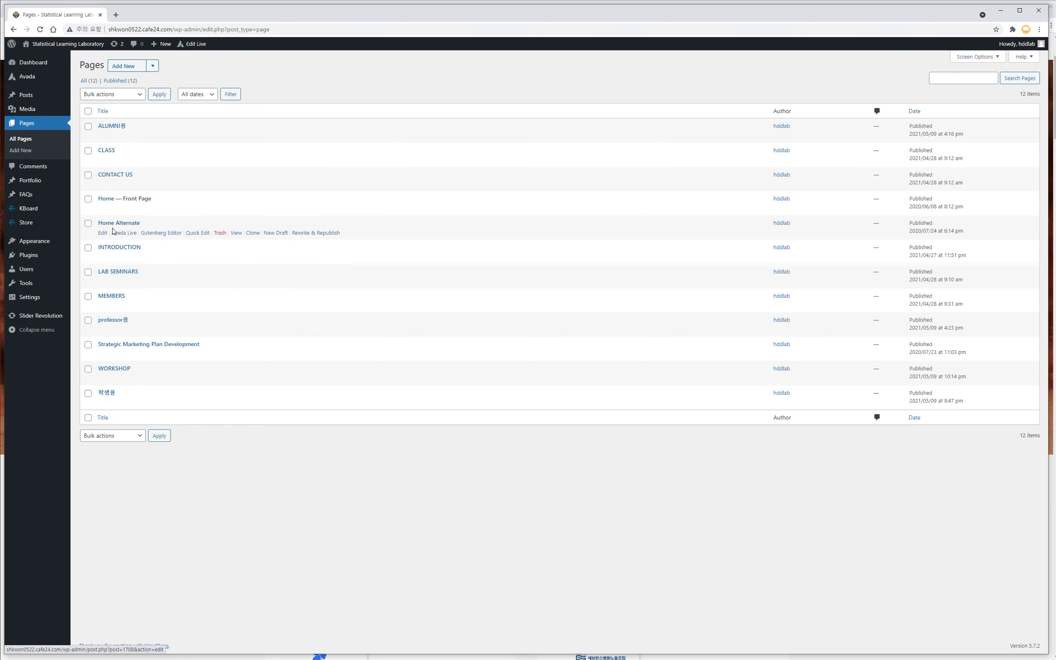
{"action": "left_click", "coordinate": [101, 137]}
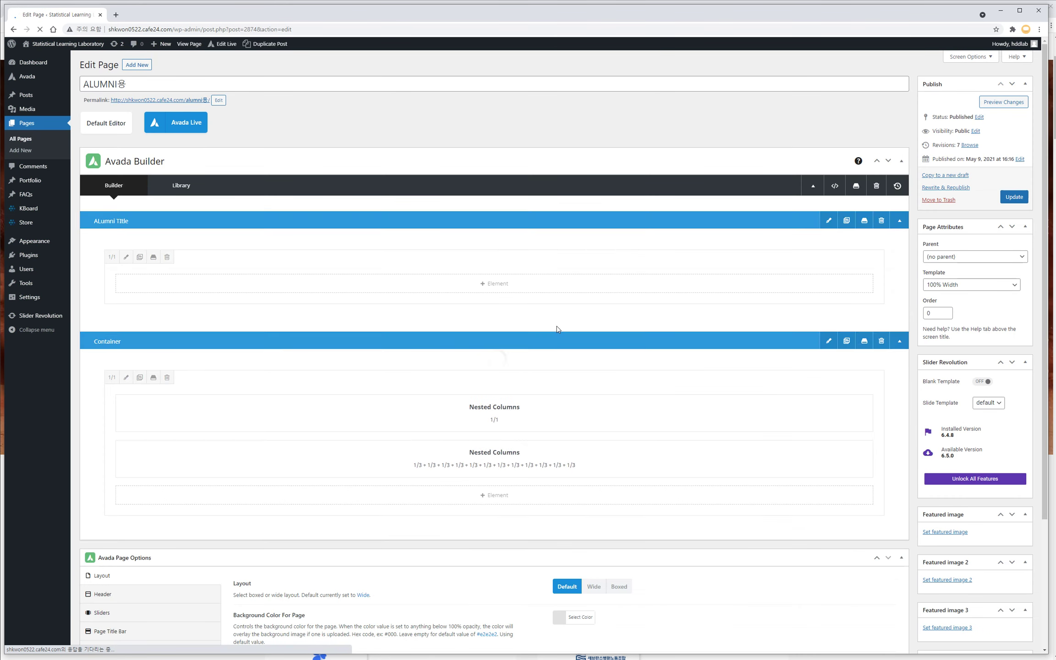
{"action": "left_click", "coordinate": [474, 460]}
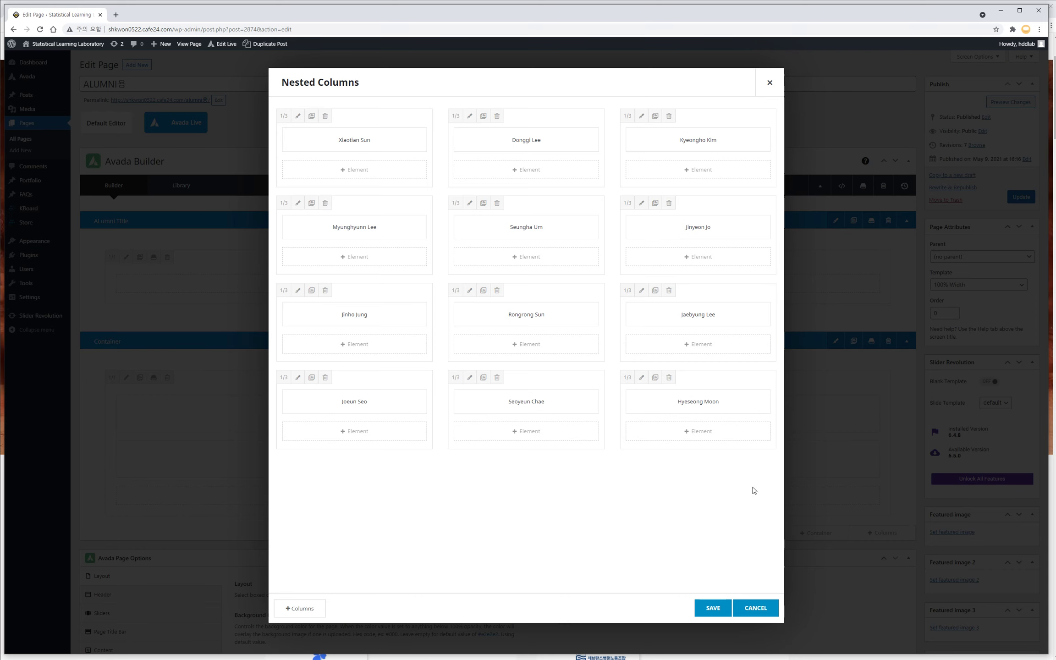
{"action": "left_click", "coordinate": [705, 608]}
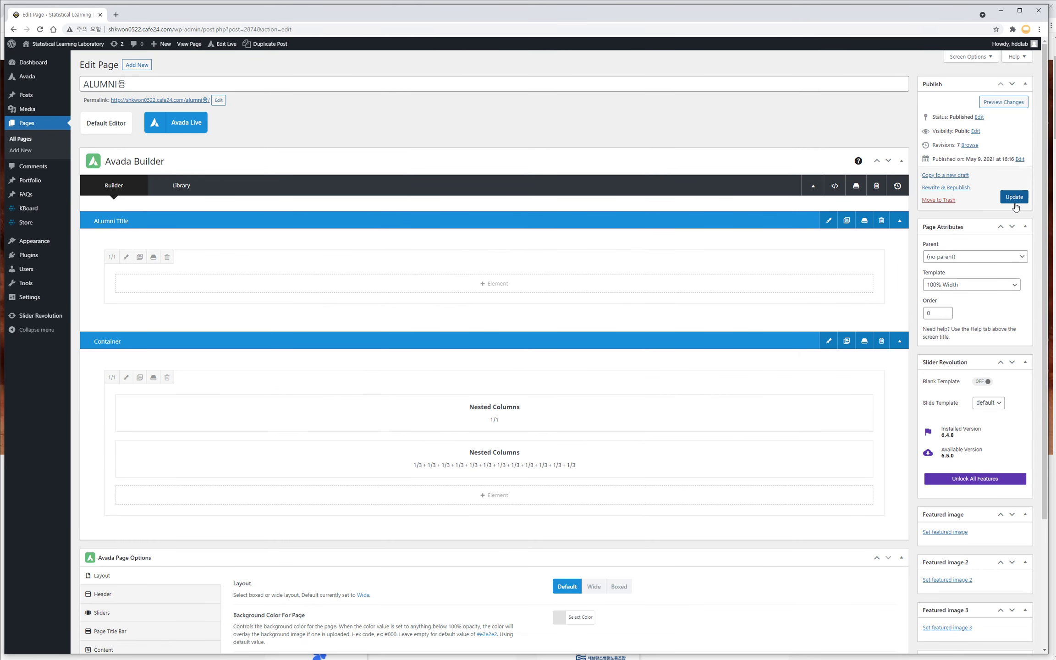
{"action": "left_click", "coordinate": [1016, 197]}
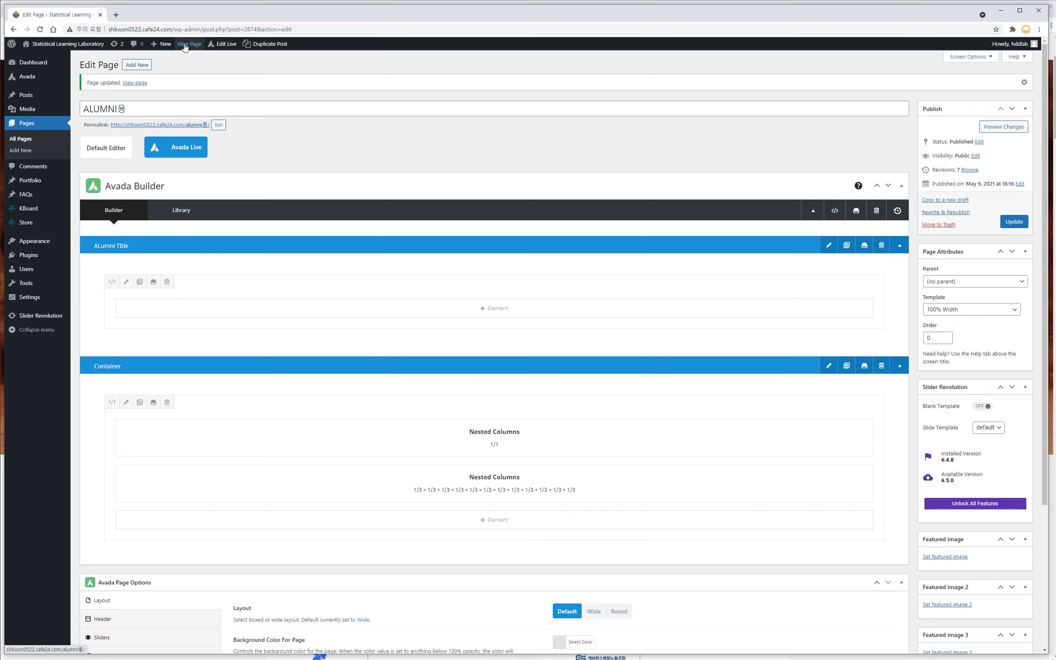
- Open the ALUMNI용 page in live editing, and the MEMBERS page in live editing in a second browser tab
{"action": "left_click", "coordinate": [191, 44]}
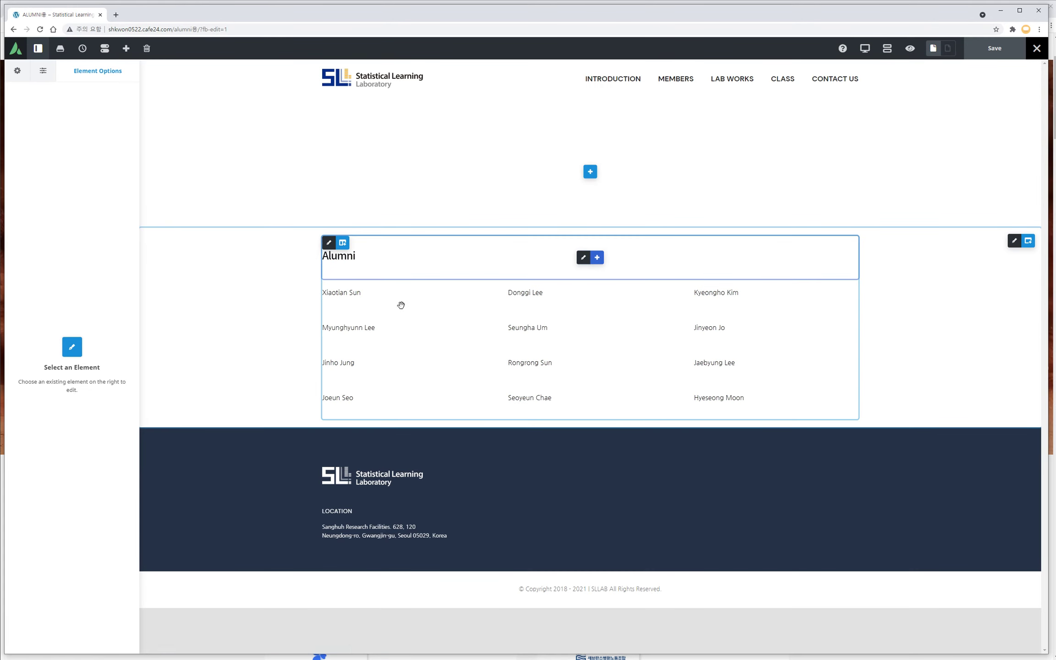
{"action": "left_click", "coordinate": [116, 15]}
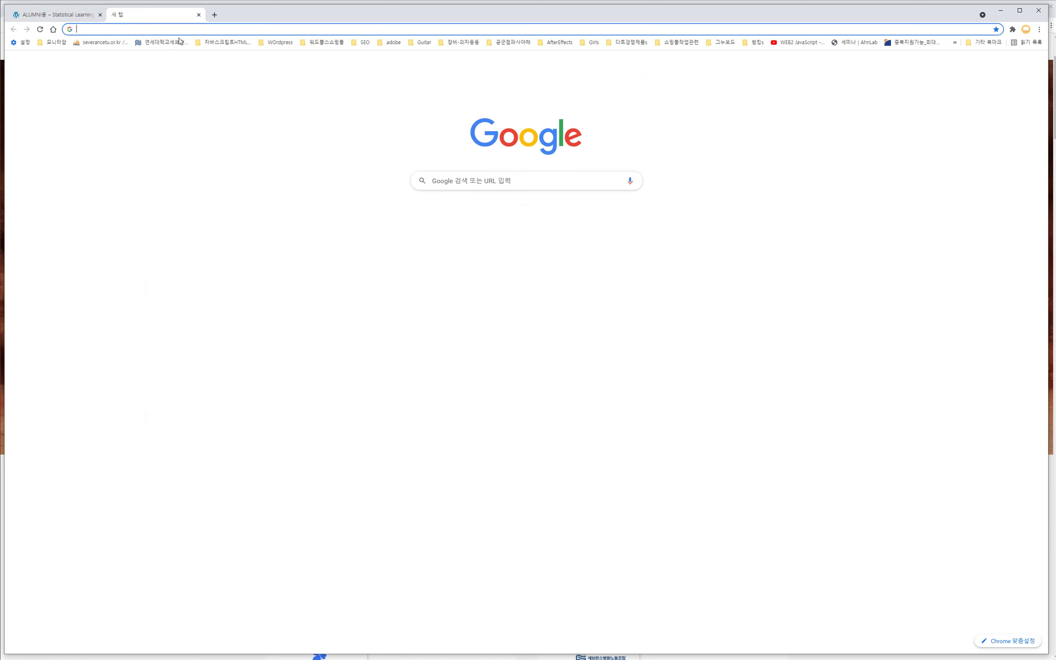
{"action": "type", "text": "s"}
{"action": "left_click", "coordinate": [180, 45]}
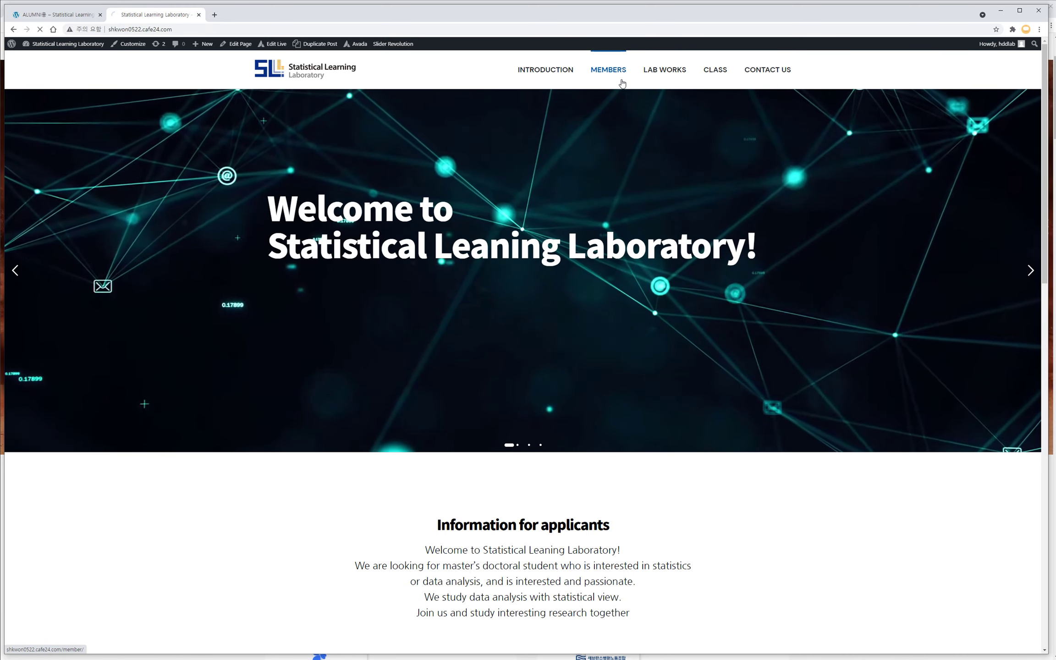
{"action": "left_click", "coordinate": [602, 75]}
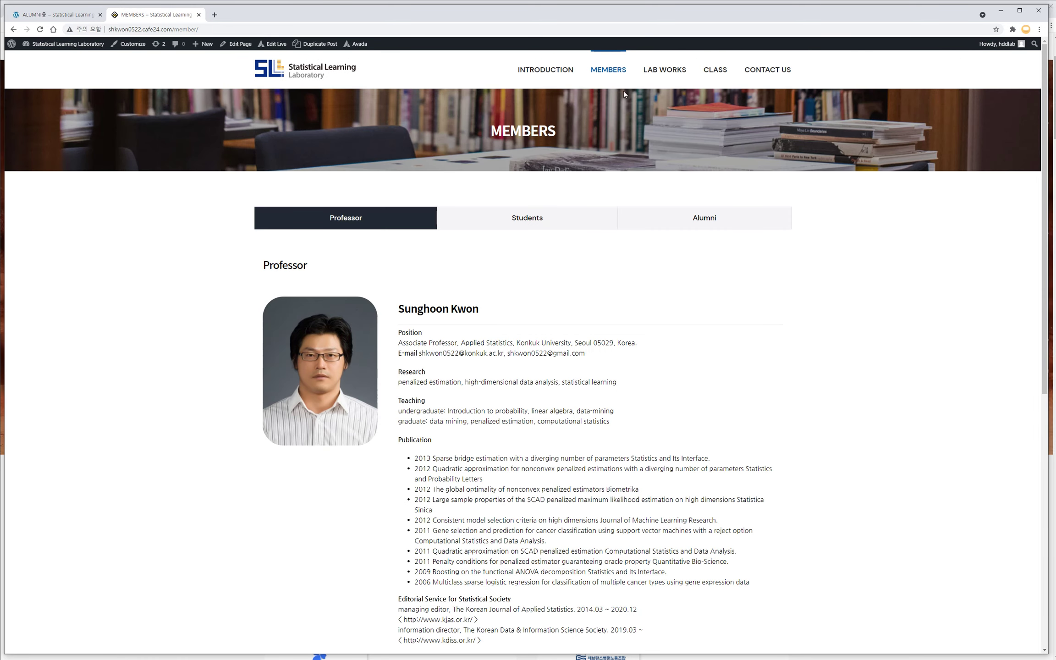
{"action": "left_click", "coordinate": [273, 46]}
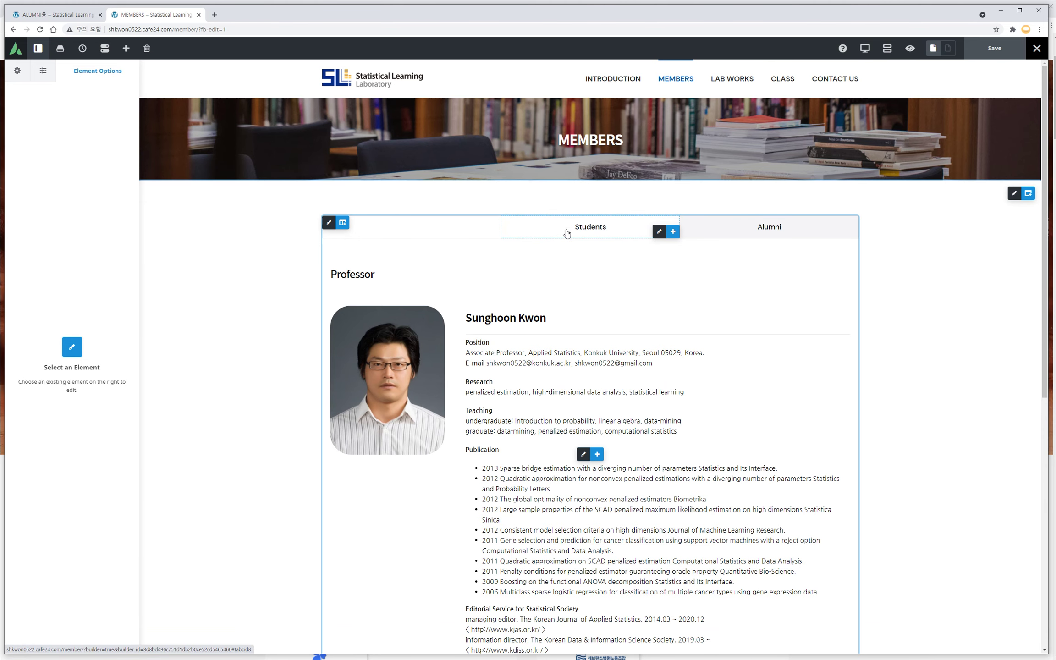
- Show the Alumni tab on the MEMBERS page and open its tab content in text view for editing
{"action": "left_click", "coordinate": [623, 232]}
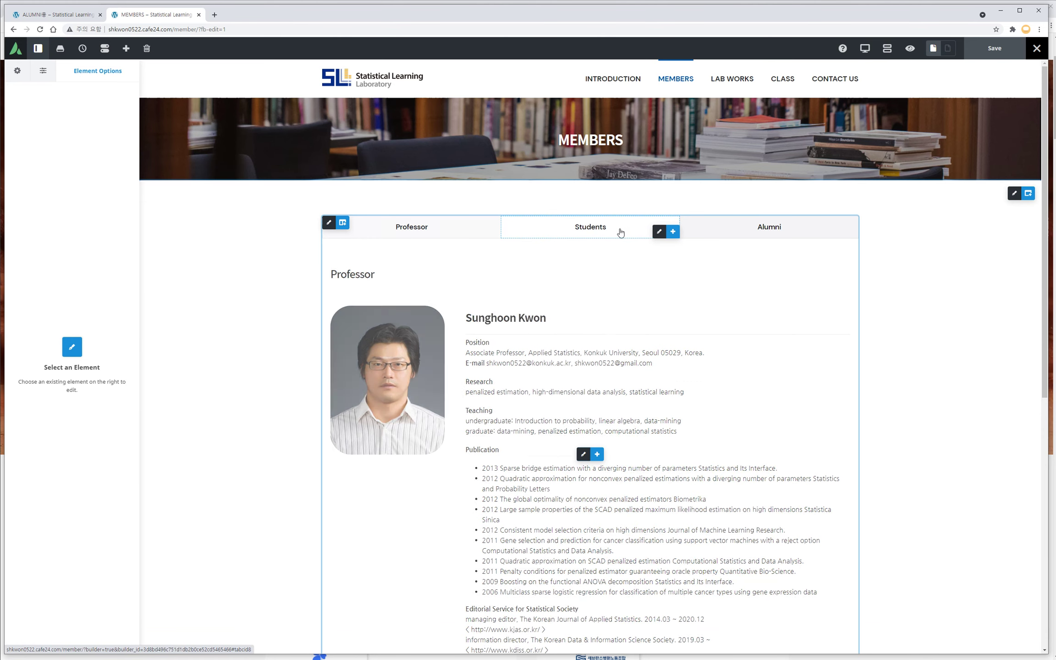
{"action": "left_click", "coordinate": [708, 233]}
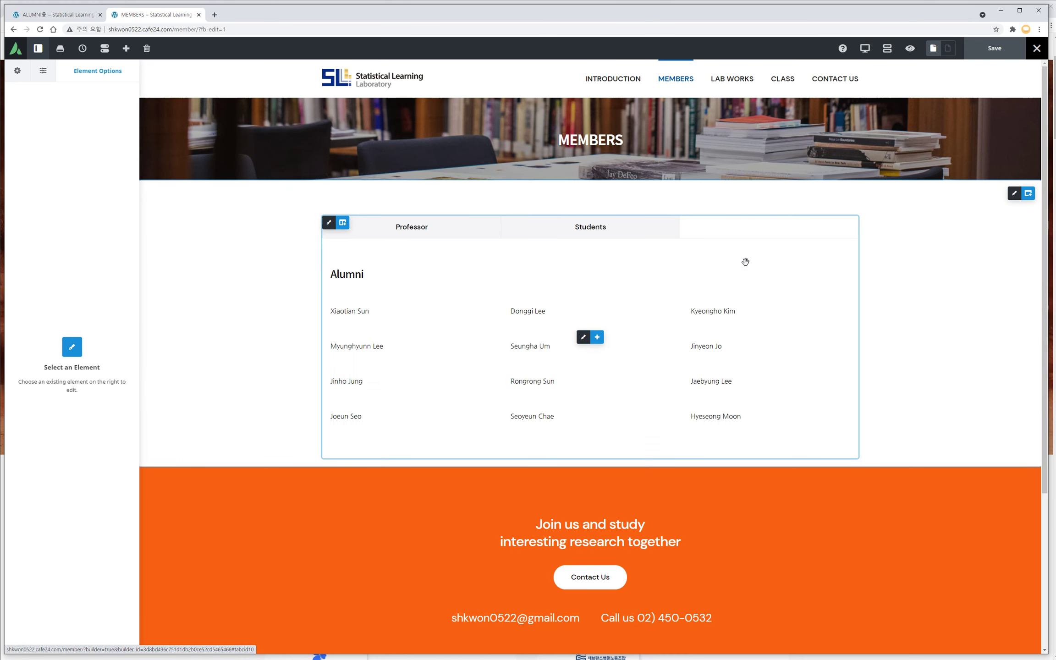
{"action": "left_click", "coordinate": [584, 341]}
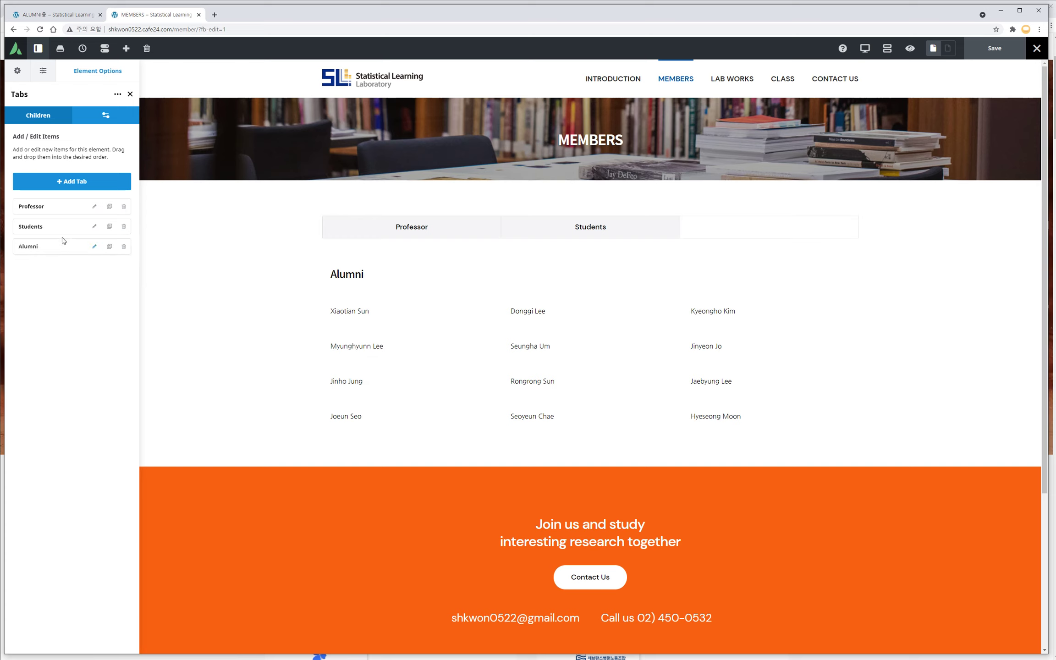
{"action": "left_click", "coordinate": [95, 250]}
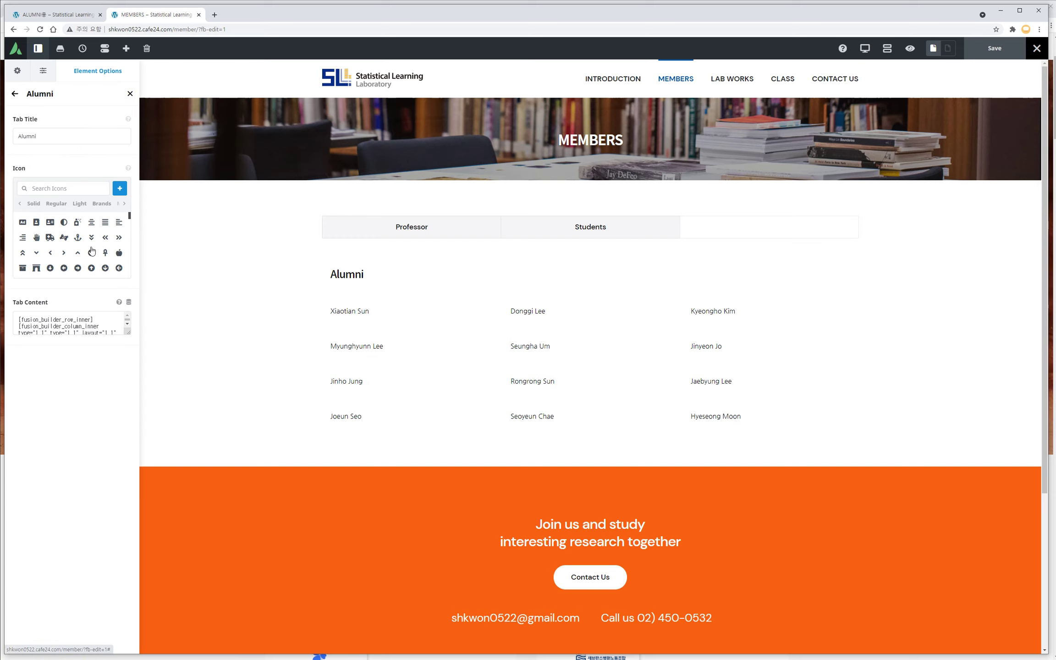
{"action": "left_click", "coordinate": [119, 319]}
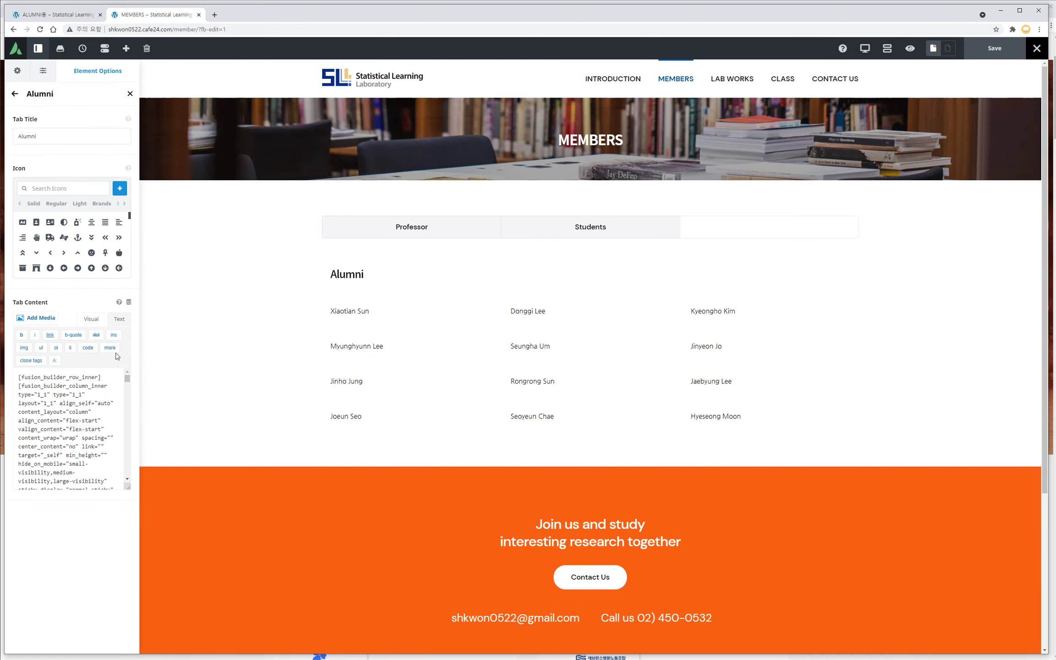
- Enlarge the Alumni tab's content editor and add a new line after the last row's code in text view
{"action": "left_click_drag", "start_coordinate": [126, 486], "coordinate": [127, 572]}
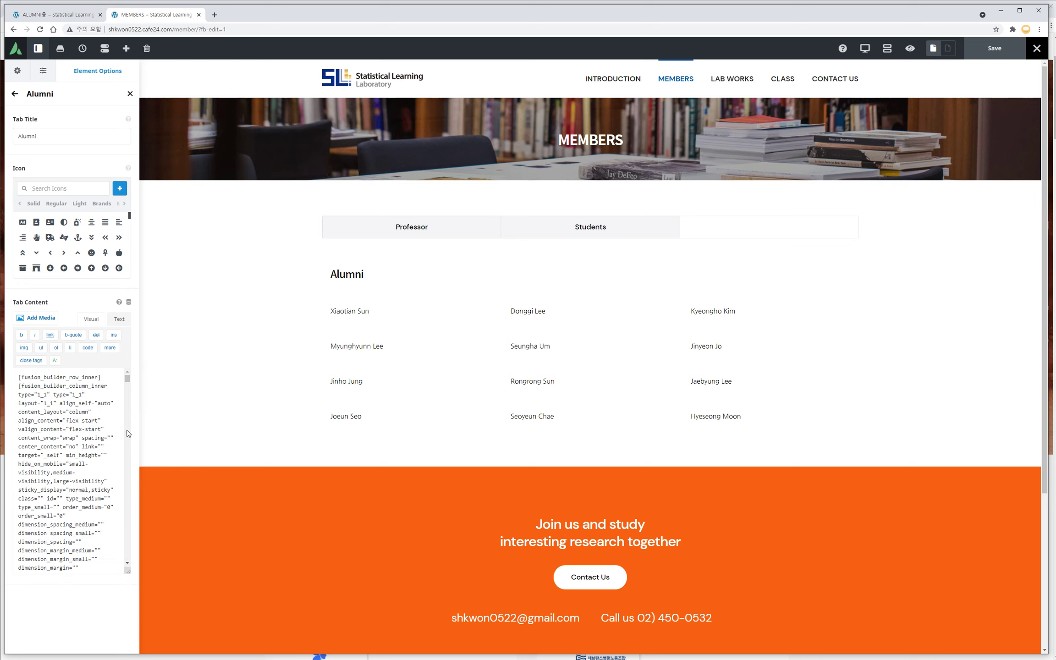
{"action": "left_click", "coordinate": [92, 320]}
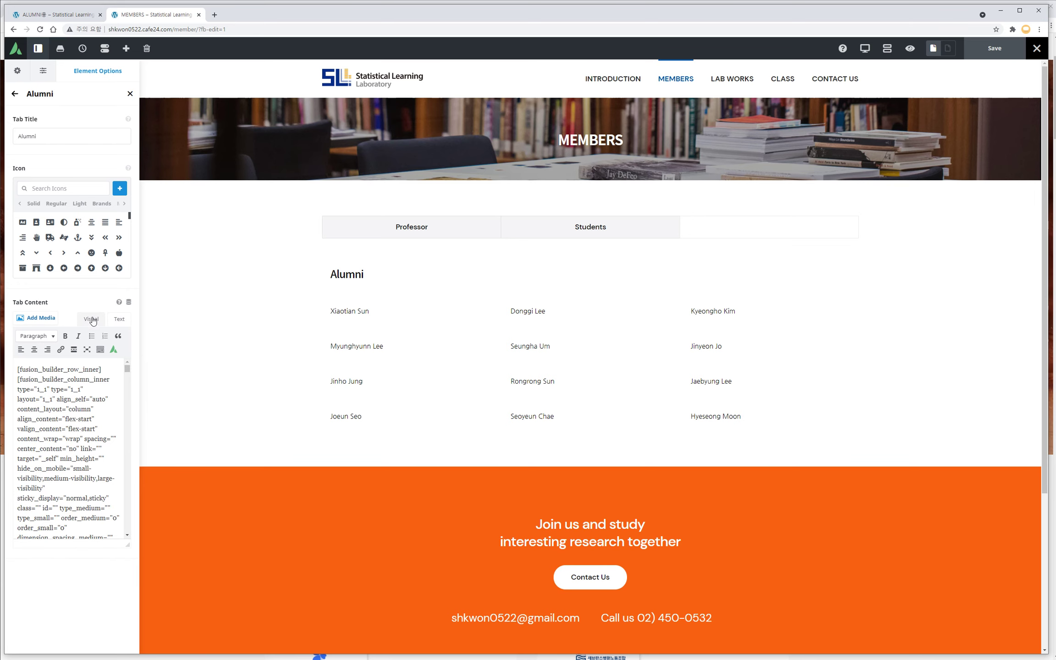
{"action": "left_click", "coordinate": [118, 322]}
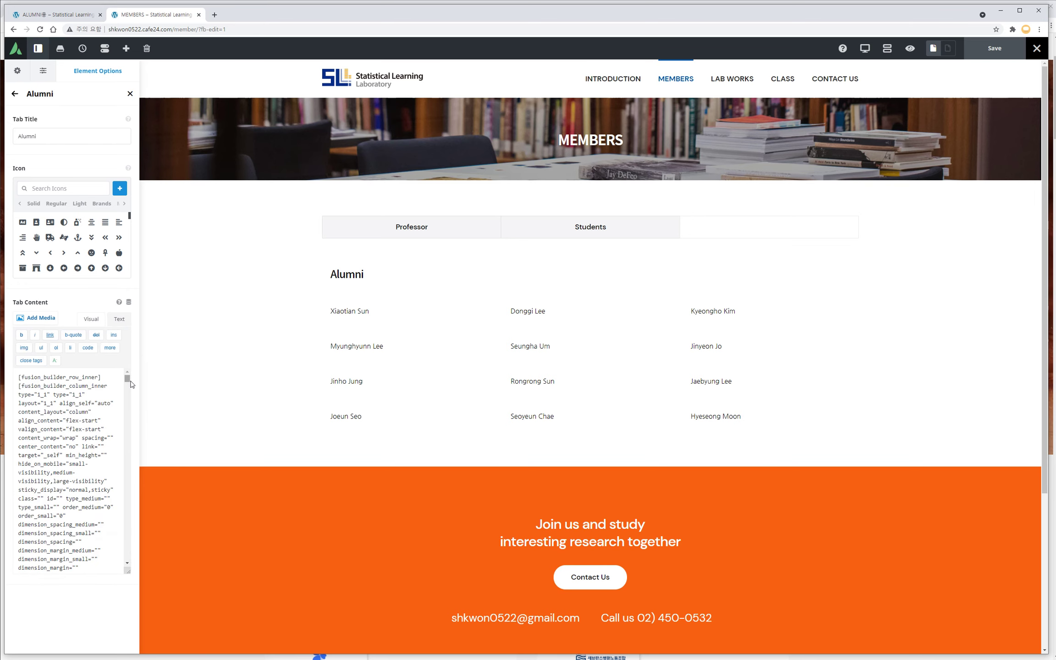
{"action": "left_click_drag", "start_coordinate": [127, 380], "coordinate": [128, 577]}
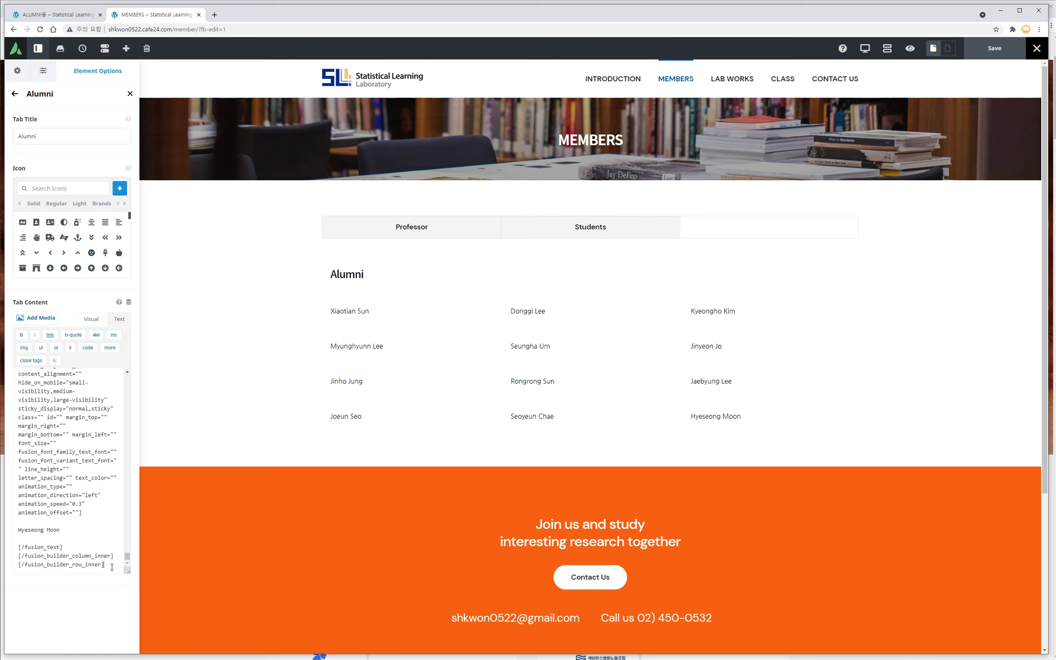
{"action": "key", "text": "Return"}
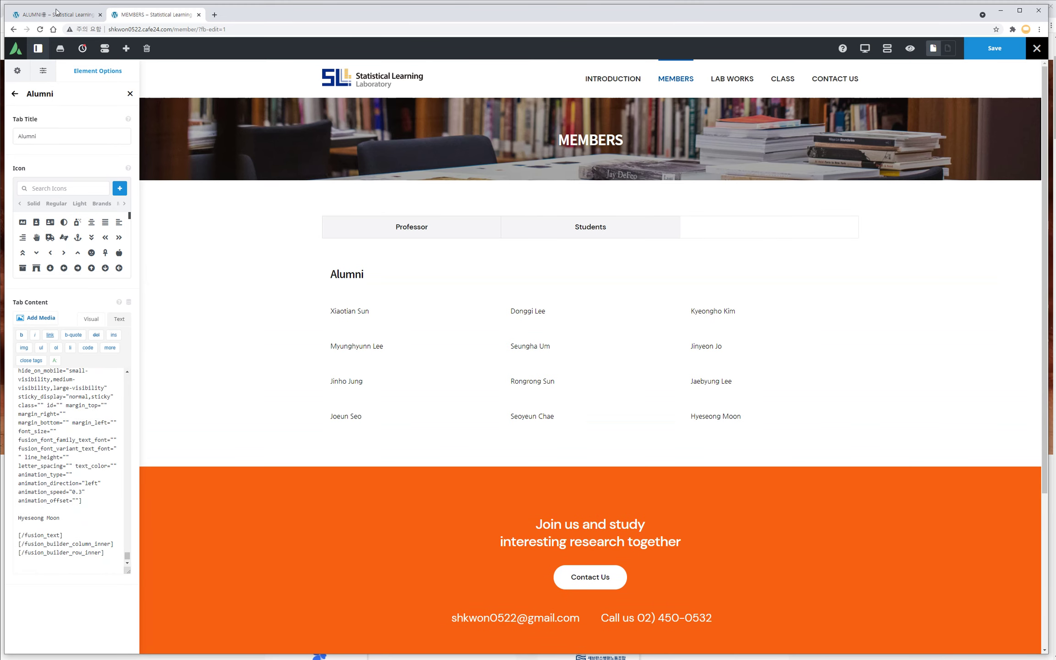
- Copy the nested columns of names from the ALUMNI용 page to the end of the MEMBERS page's Alumni tab content, and save the page
{"action": "left_click", "coordinate": [56, 12]}
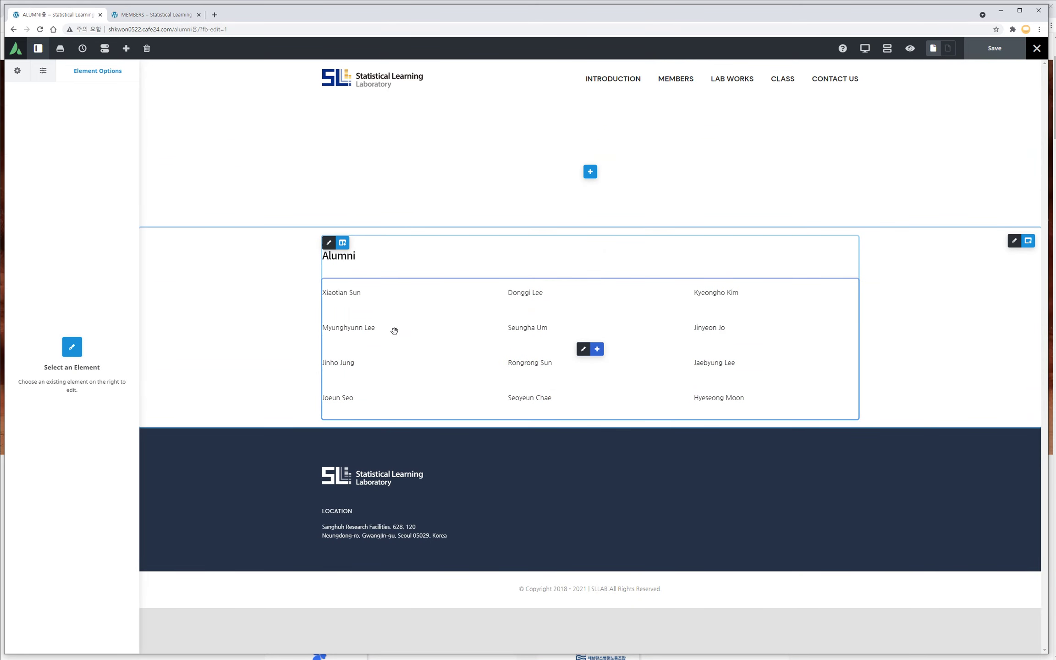
{"action": "right_click", "coordinate": [559, 351]}
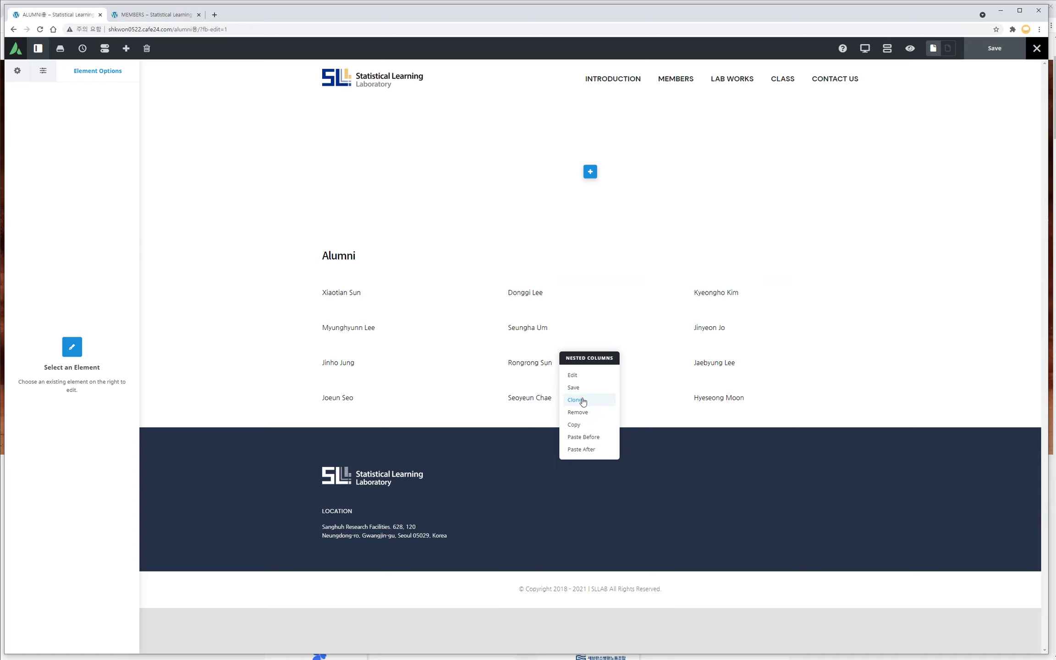
{"action": "left_click", "coordinate": [573, 425]}
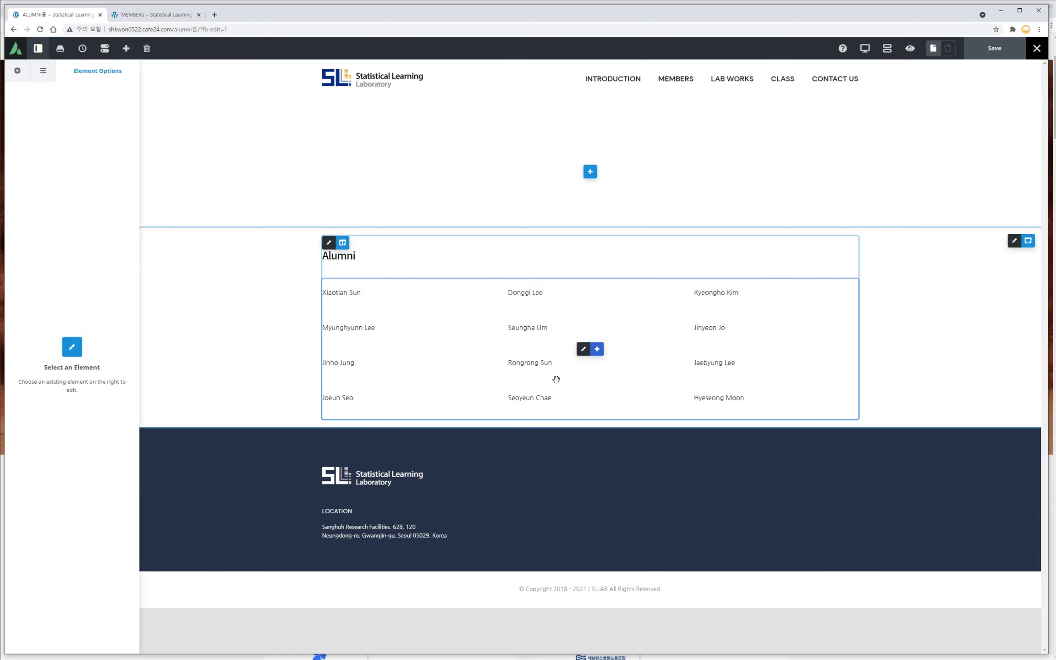
{"action": "left_click", "coordinate": [148, 15]}
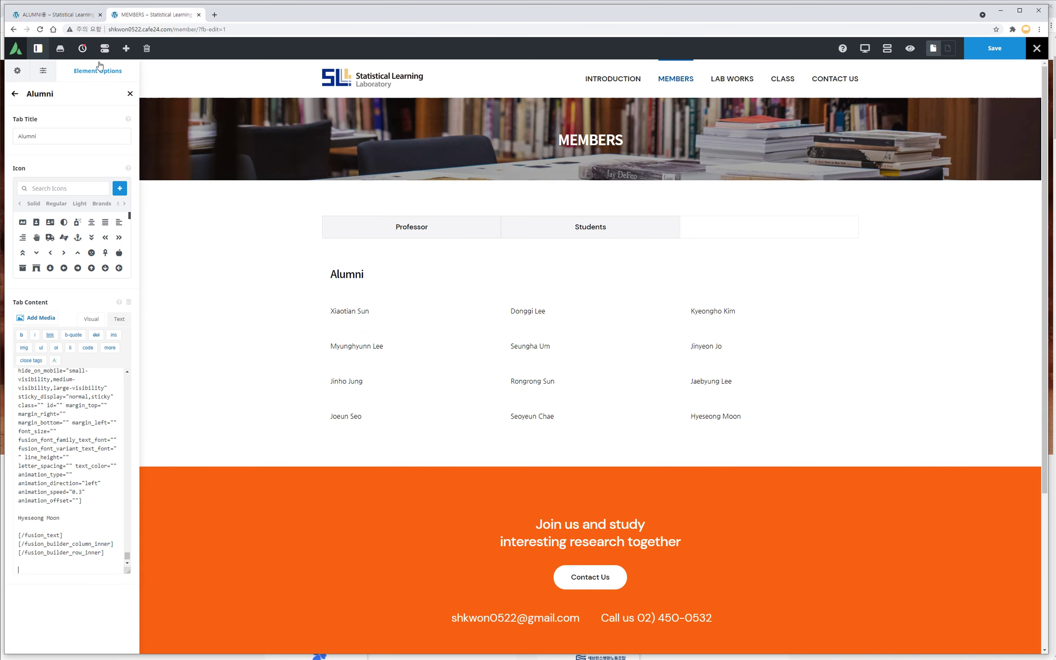
{"action": "left_click", "coordinate": [80, 569]}
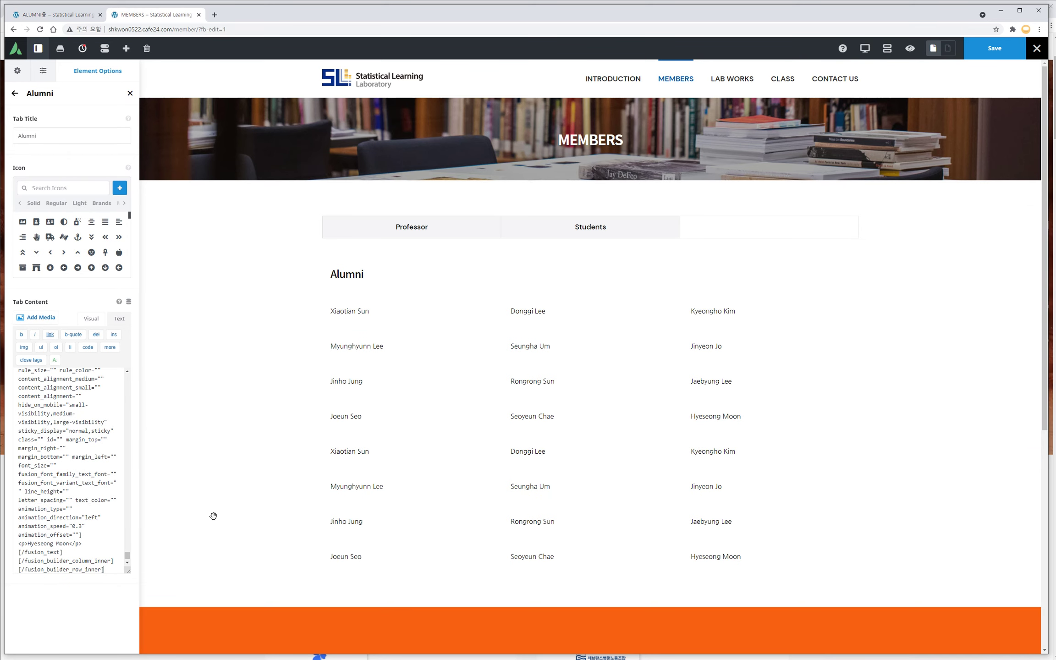
{"action": "left_click", "coordinate": [996, 53]}
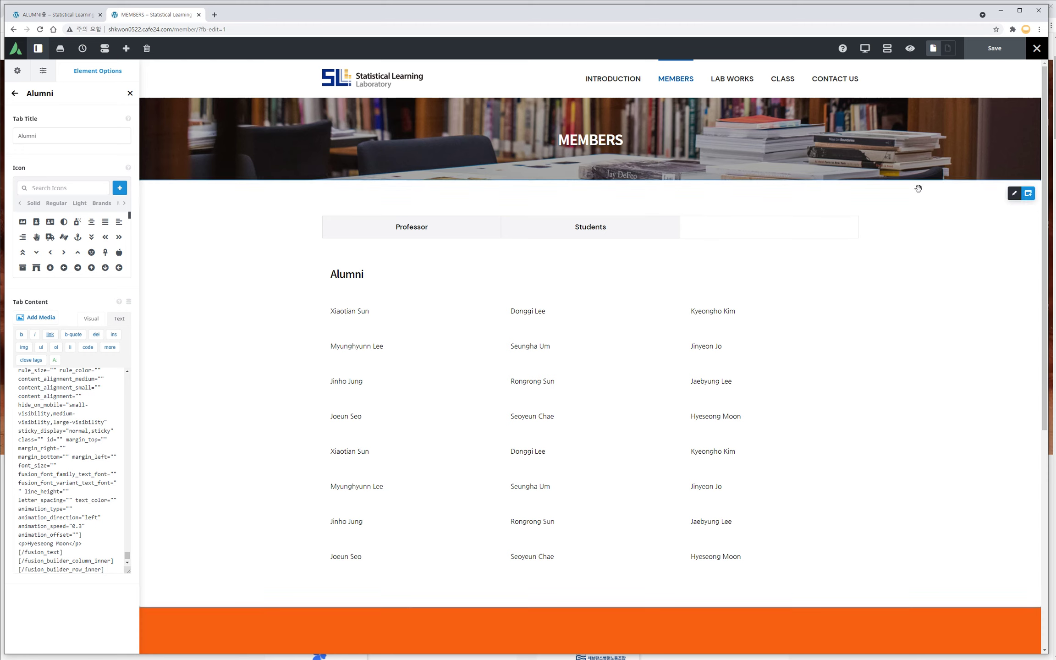
- Preview the MEMBERS page and check its Students and Alumni tabs
{"action": "left_click", "coordinate": [911, 51]}
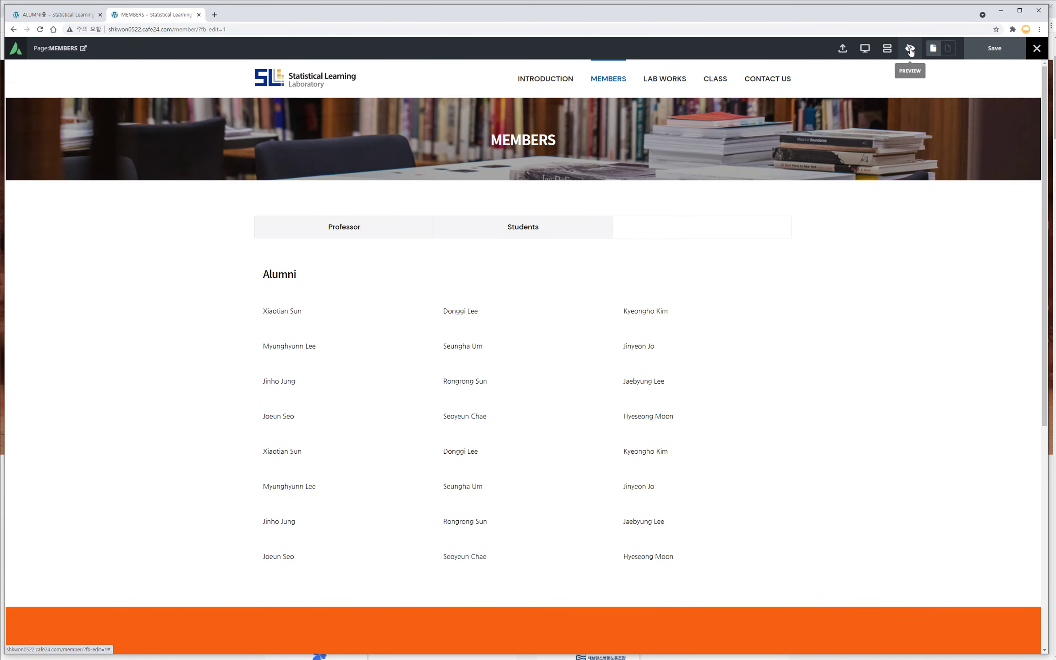
{"action": "left_click", "coordinate": [550, 237]}
{"action": "left_click", "coordinate": [681, 236]}
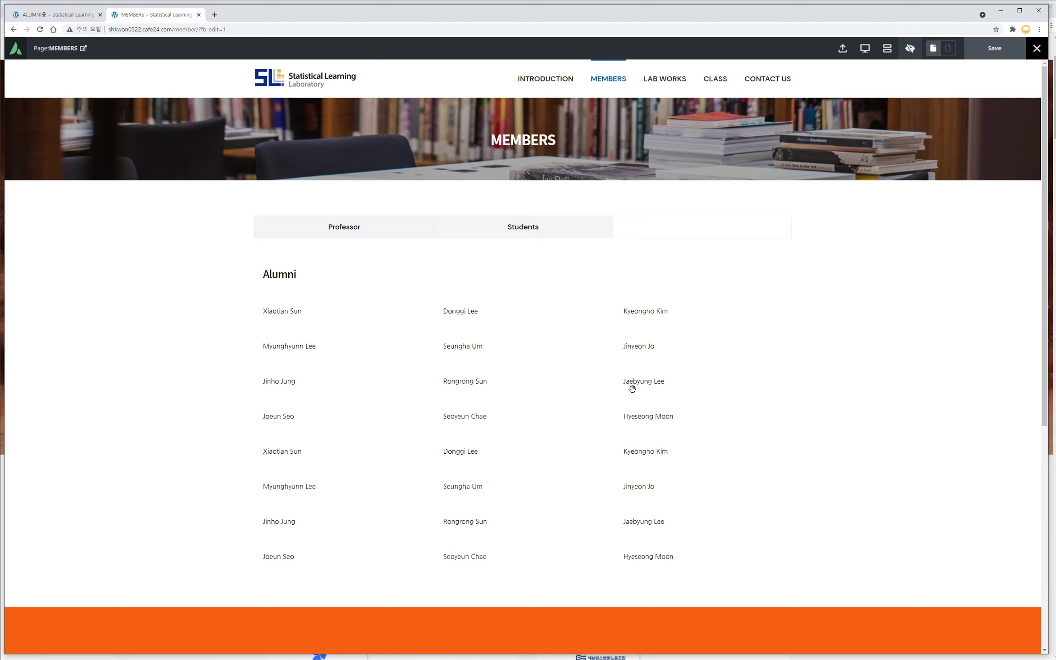
{"action": "left_click", "coordinate": [537, 231]}
{"action": "left_click", "coordinate": [677, 235]}
- Show the operations available for the nested columns on the ALUMNI용 page, and return to the MEMBERS page
{"action": "left_click", "coordinate": [66, 20]}
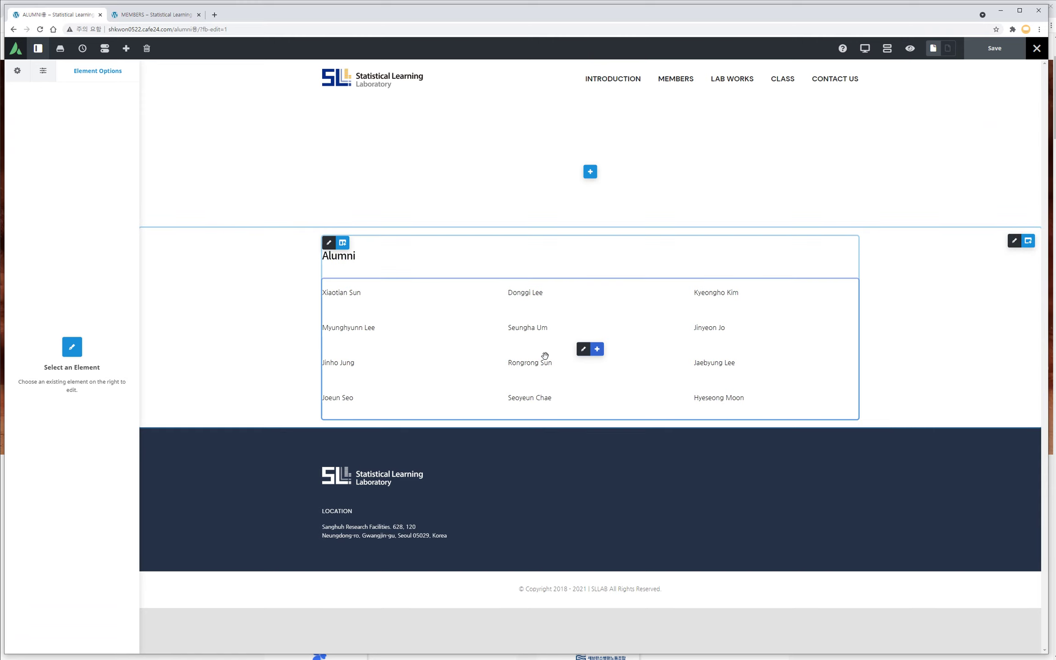
{"action": "right_click", "coordinate": [493, 334]}
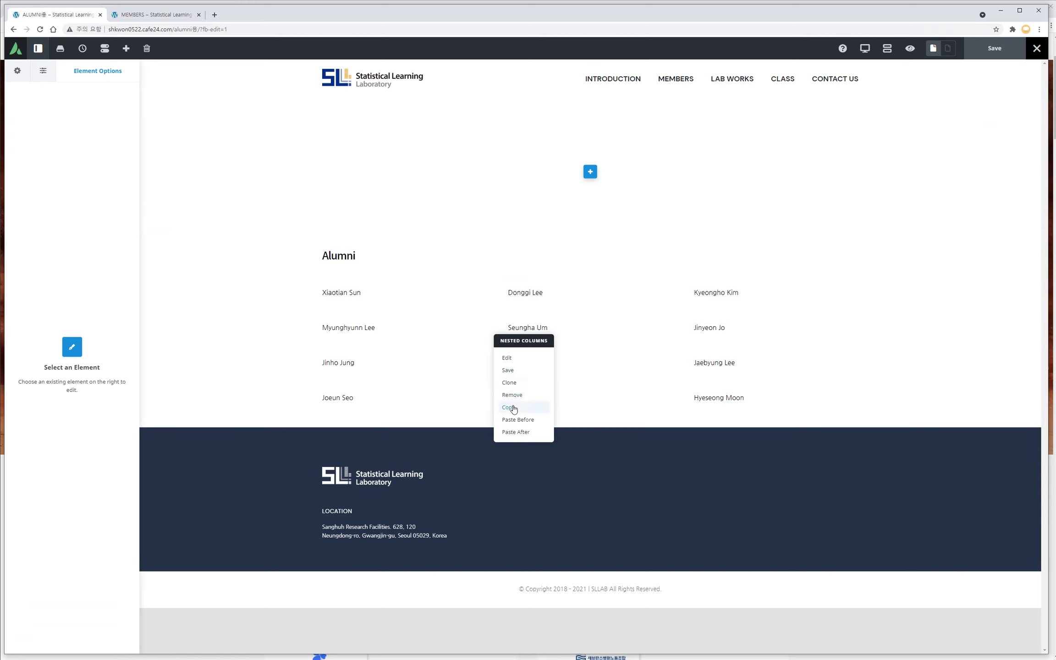
{"action": "left_click", "coordinate": [148, 15]}
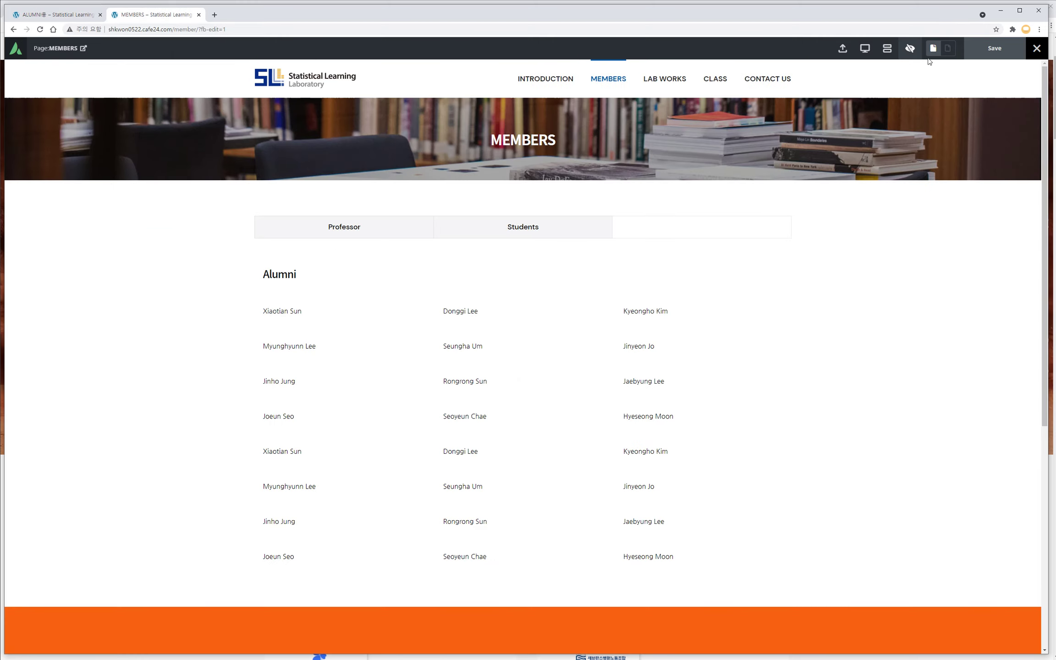
- Exit the MEMBERS page's live editor to the page front-end and reopen the page in live editing
{"action": "mouse_move", "coordinate": [1036, 49]}
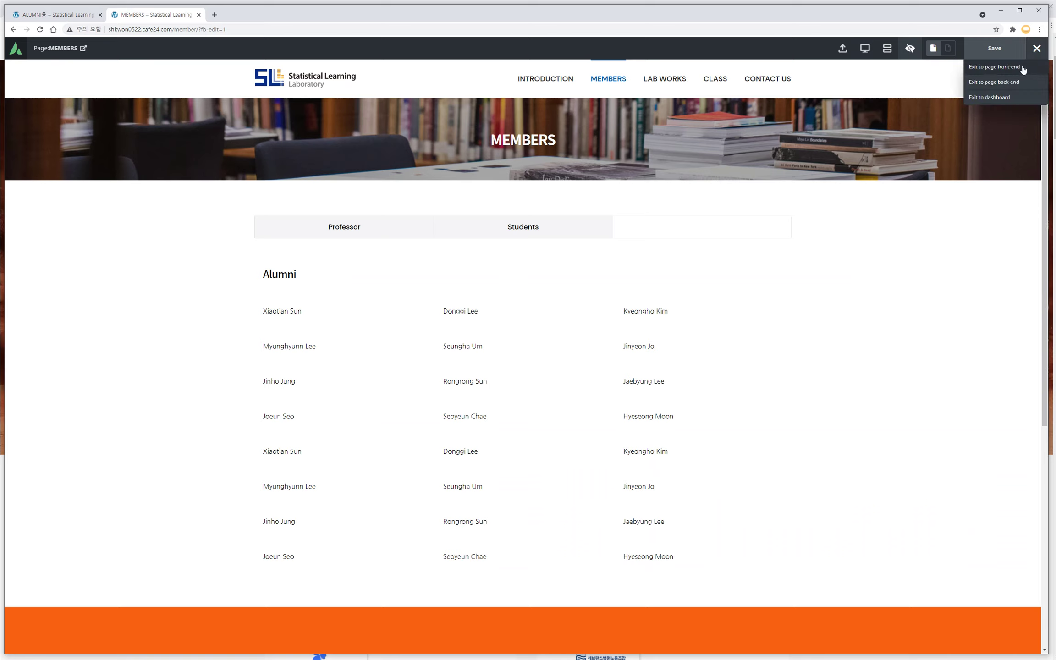
{"action": "left_click", "coordinate": [1023, 69]}
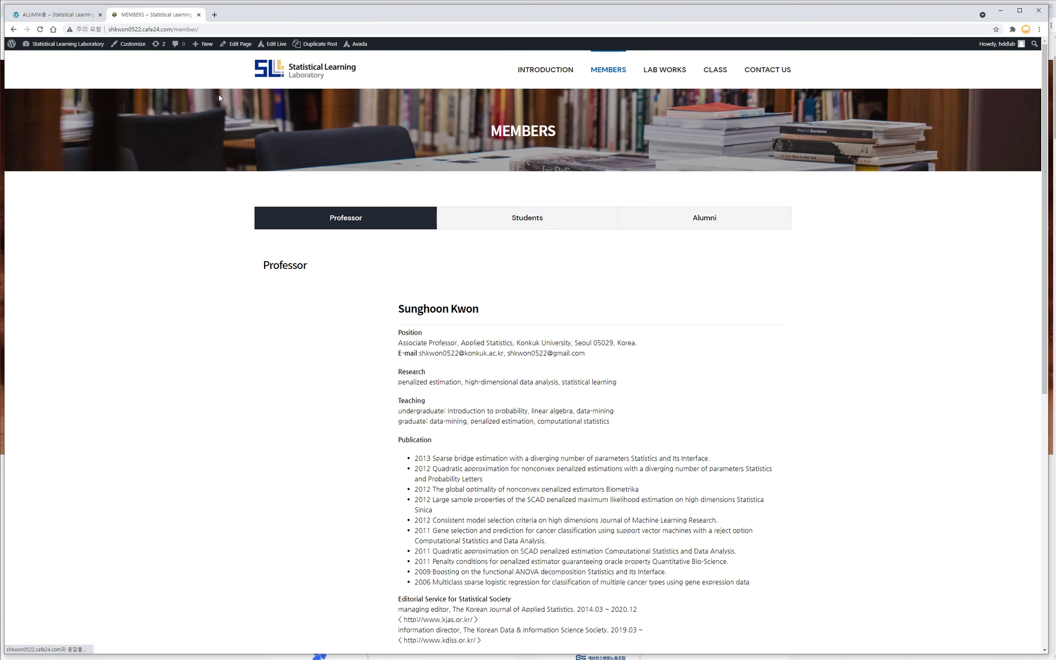
{"action": "left_click", "coordinate": [277, 45]}
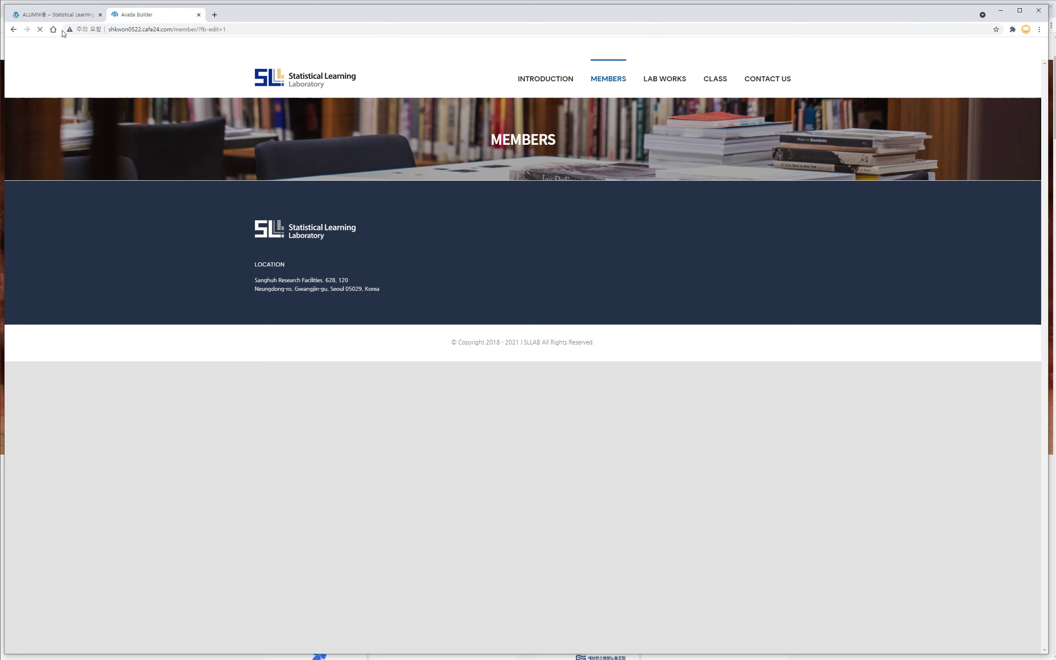
- Exit live editing of the ALUMNI용 page to the front-end, and view the Alumni tab of the MEMBERS page in that browser tab
{"action": "left_click", "coordinate": [56, 16]}
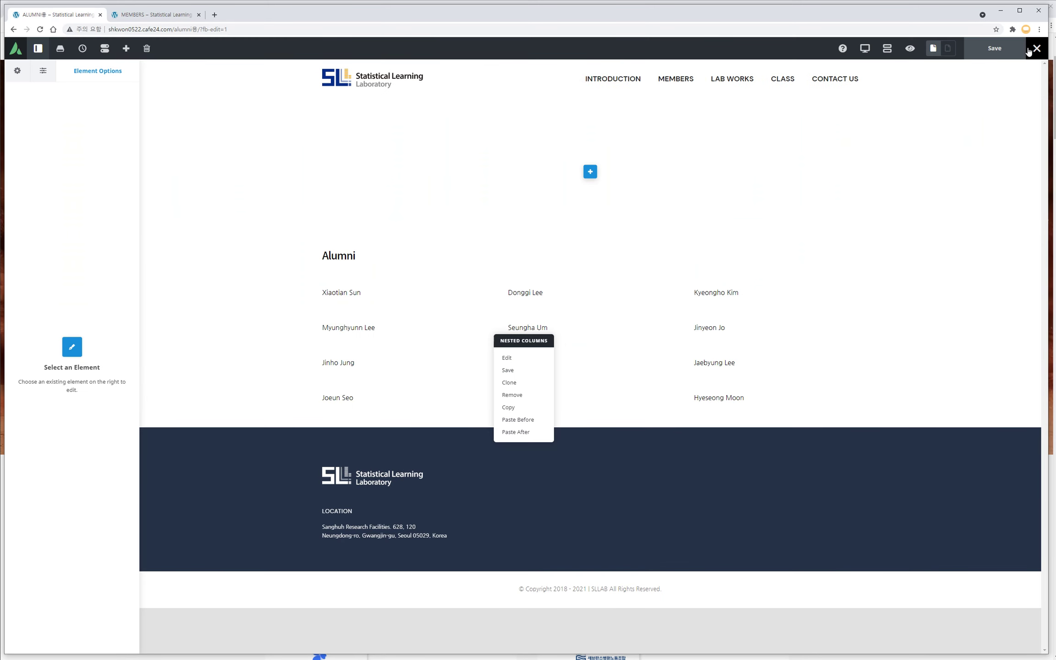
{"action": "mouse_move", "coordinate": [1035, 51]}
{"action": "left_click", "coordinate": [1013, 68]}
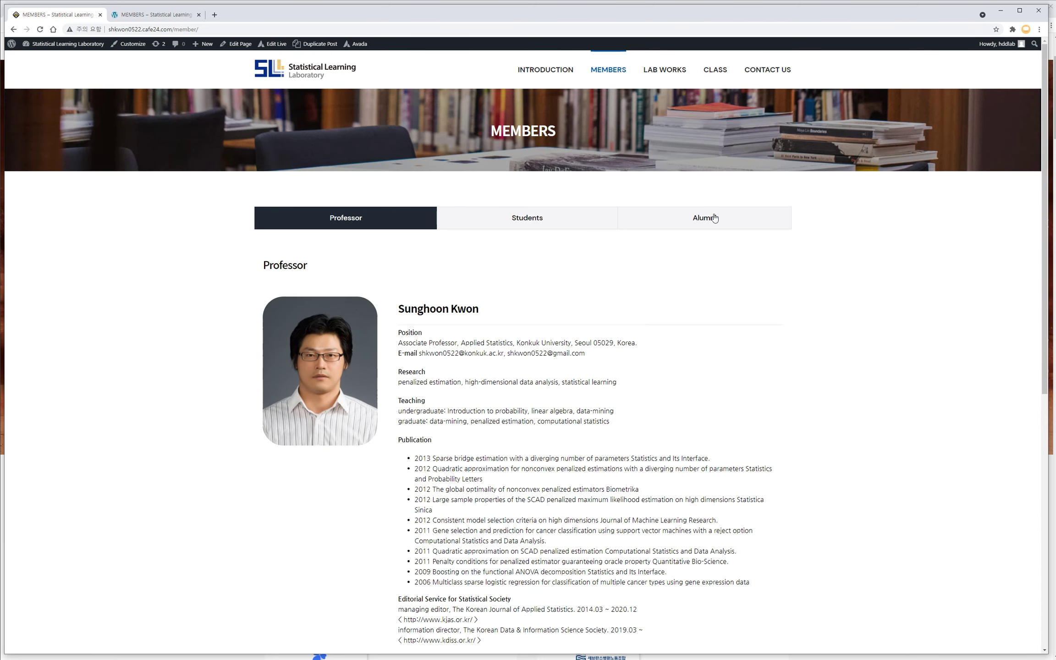
{"action": "left_click", "coordinate": [711, 219]}
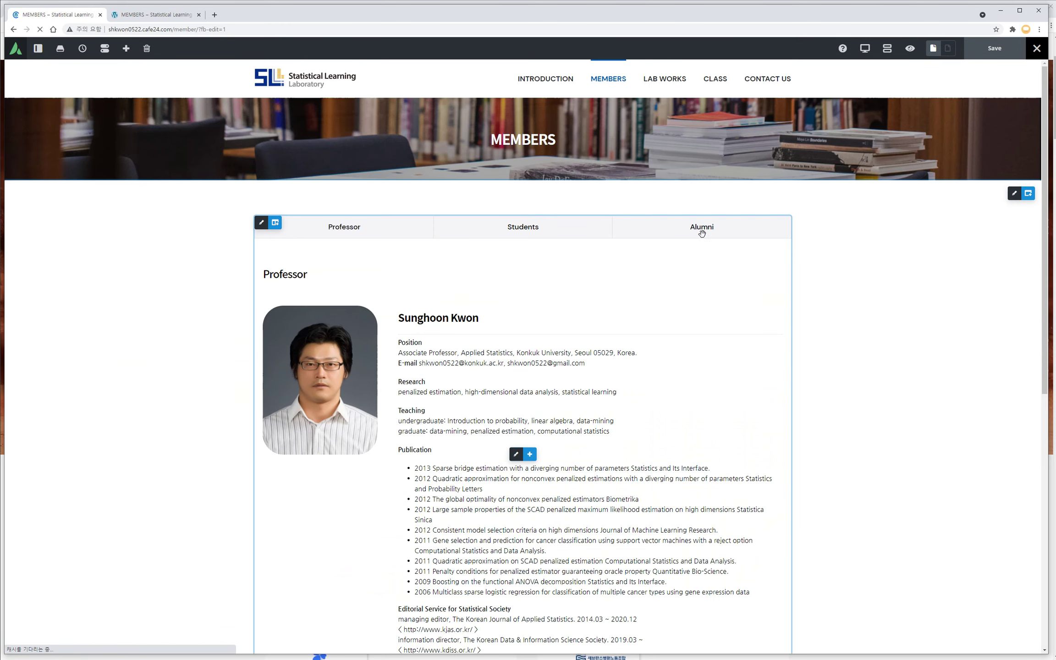
- Open the MEMBERS page's Alumni tab content for live editing in text view, and make its code editor taller and wider
{"action": "left_click", "coordinate": [702, 234]}
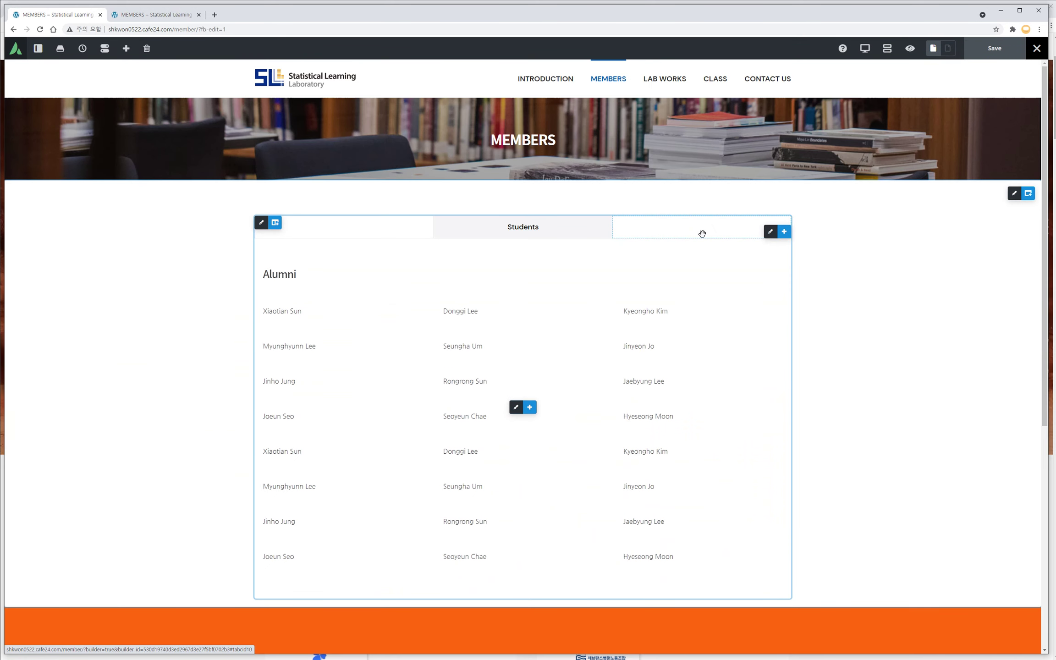
{"action": "left_click", "coordinate": [514, 406]}
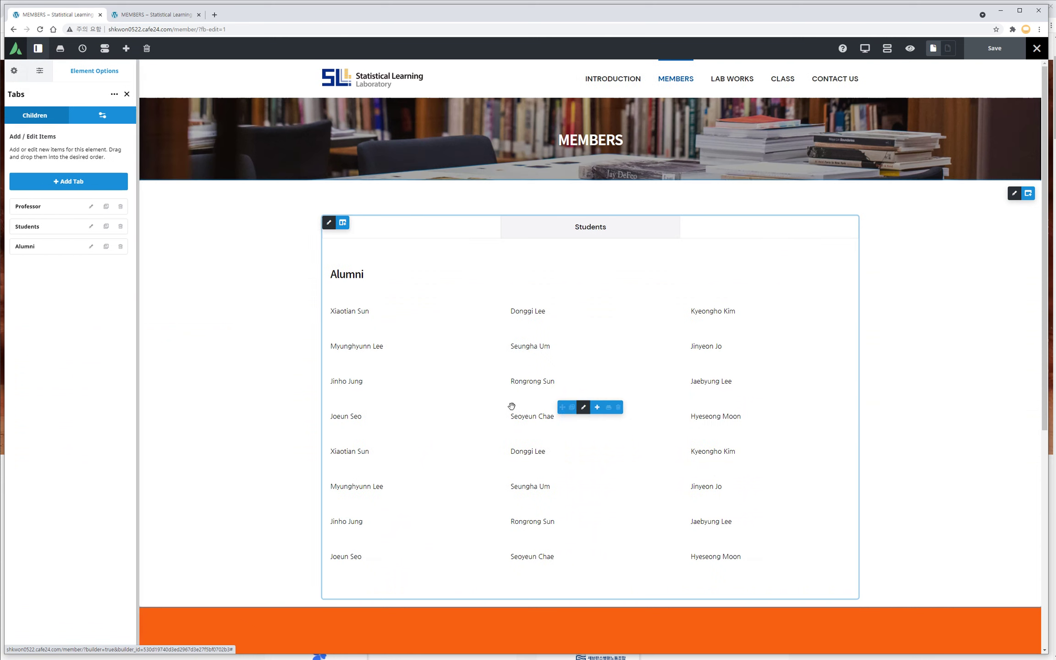
{"action": "left_click", "coordinate": [95, 246]}
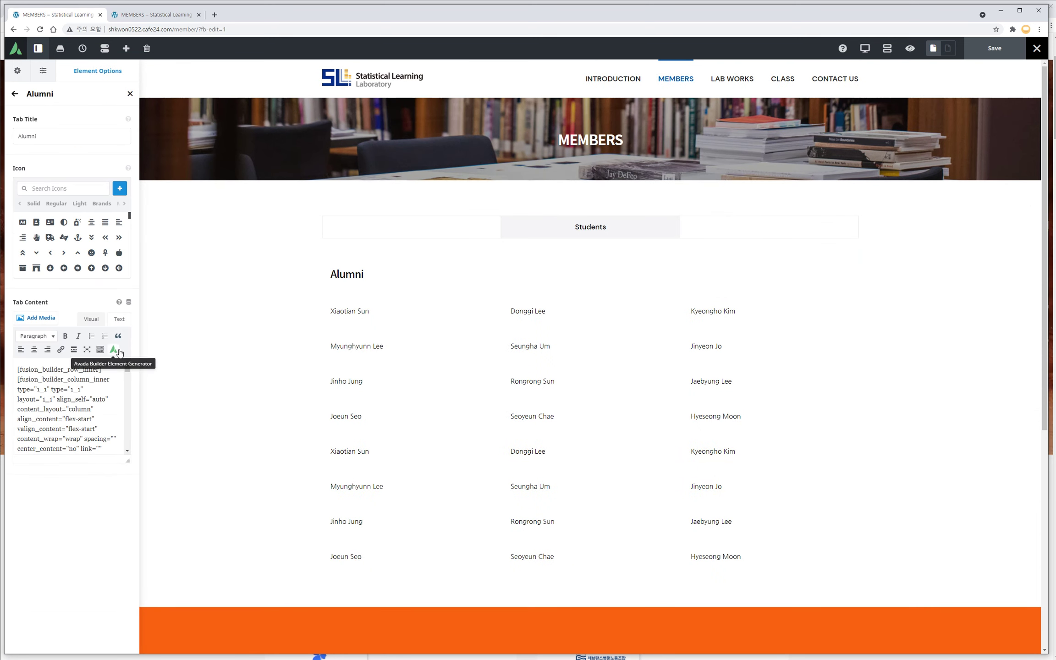
{"action": "left_click_drag", "start_coordinate": [124, 487], "coordinate": [125, 651]}
{"action": "left_click_drag", "start_coordinate": [124, 379], "coordinate": [18, 378]}
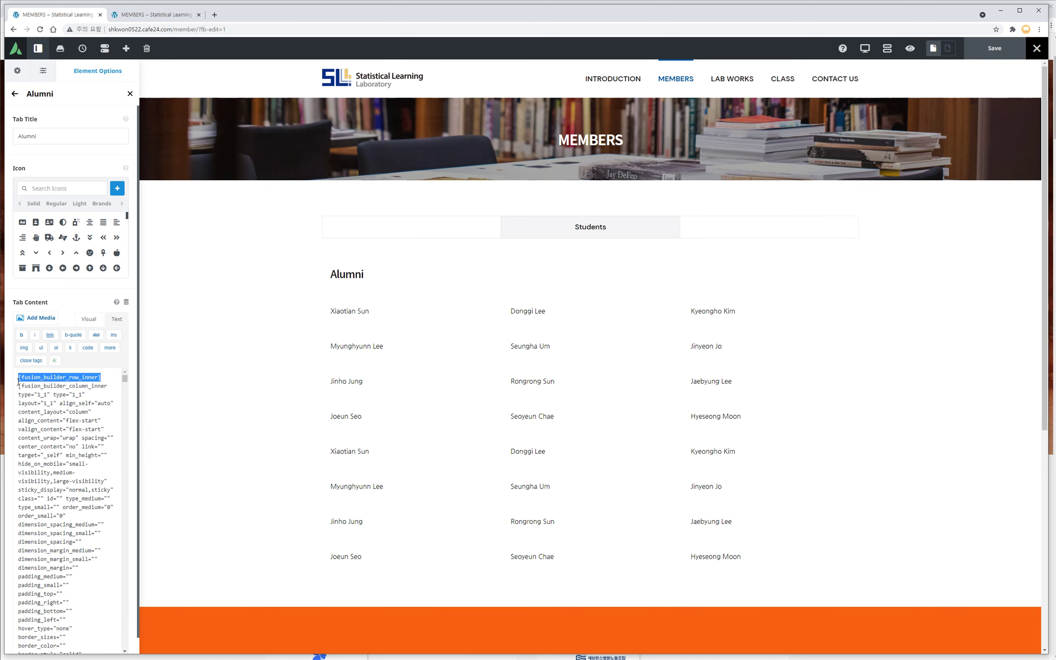
{"action": "left_click", "coordinate": [20, 387]}
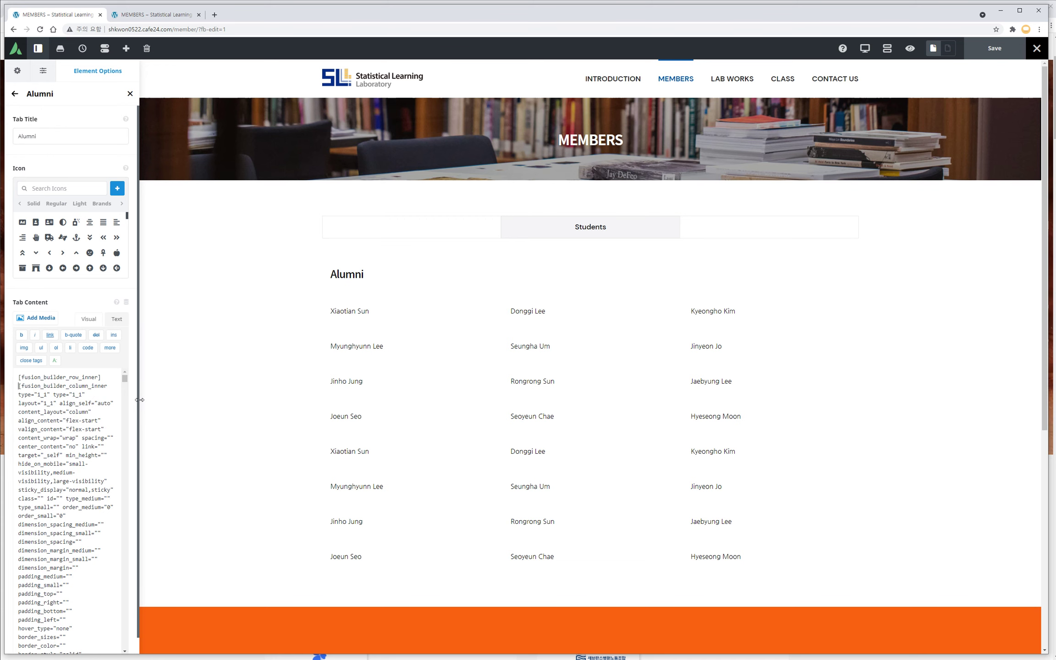
{"action": "mouse_move", "coordinate": [138, 408]}
{"action": "left_mouse_down"}
{"action": "mouse_move", "coordinate": [165, 407]}
{"action": "mouse_move", "coordinate": [148, 414]}
{"action": "left_mouse_up"}
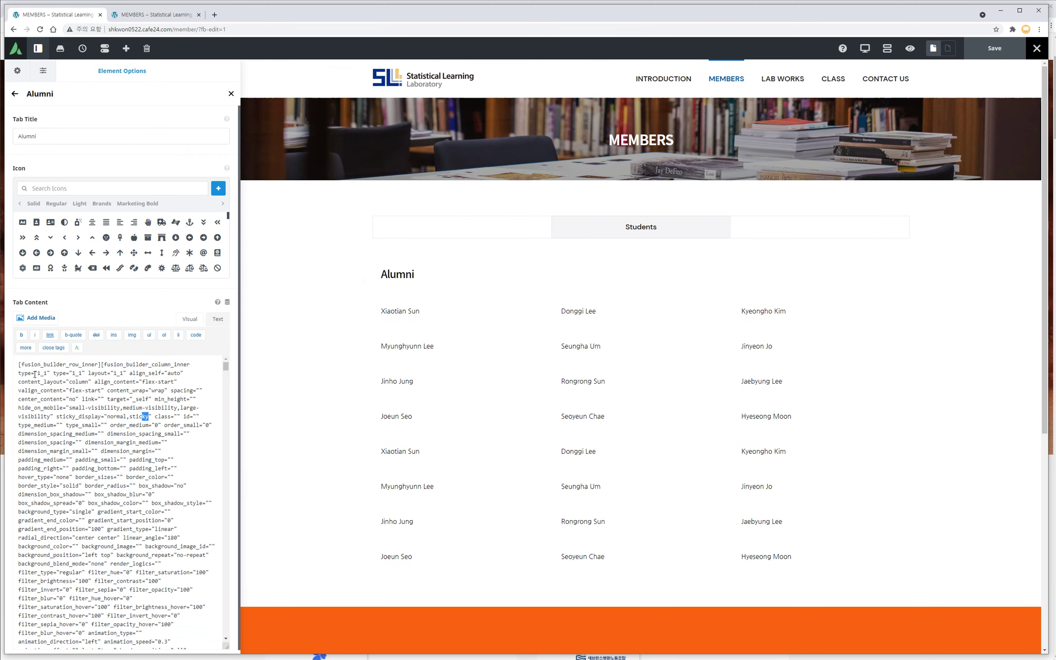
- Search the Alumni tab's code for [fusion_builder_row_inner] and go to the second match
{"action": "left_click_drag", "start_coordinate": [18, 364], "coordinate": [102, 367]}
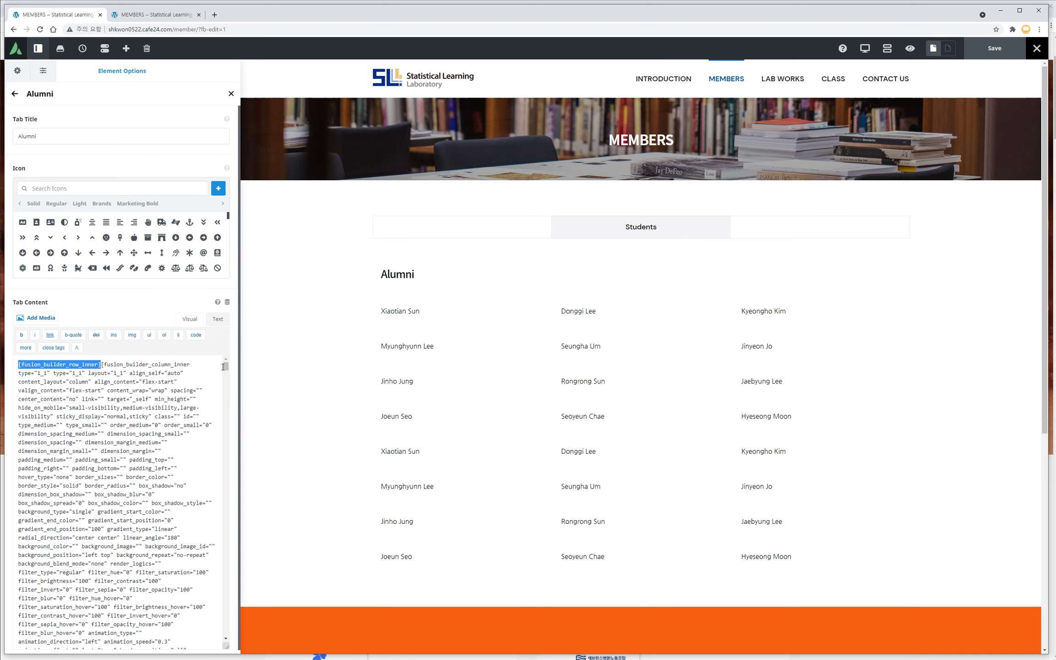
{"action": "mouse_move", "coordinate": [225, 369]}
{"action": "left_mouse_down"}
{"action": "mouse_move", "coordinate": [227, 636]}
{"action": "mouse_move", "coordinate": [225, 362]}
{"action": "left_mouse_up"}
{"action": "key", "text": "ctrl+f"}
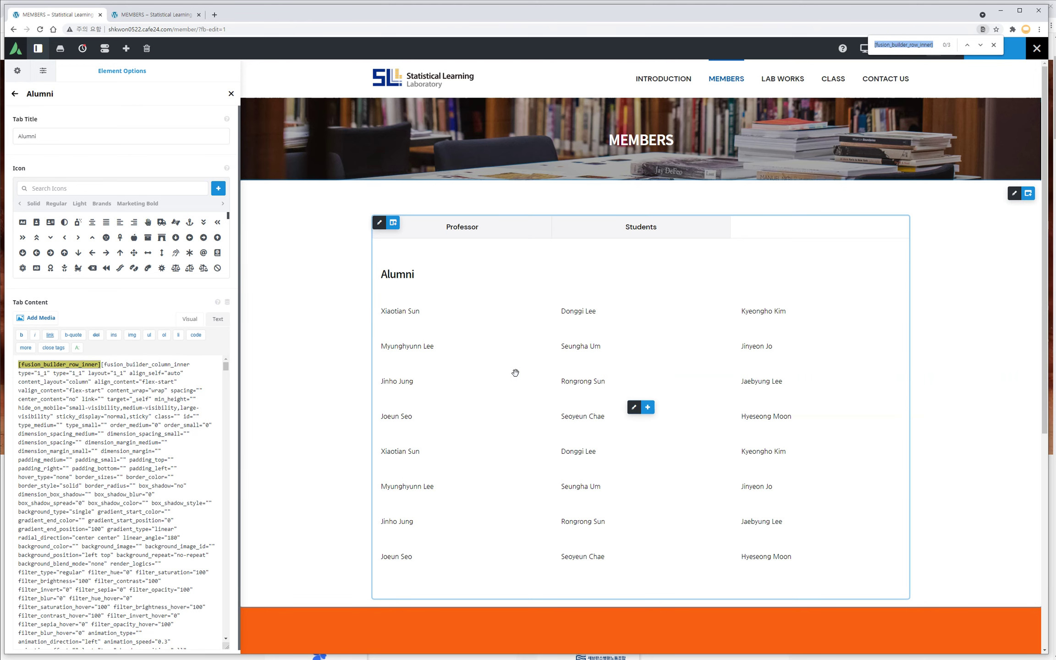
{"action": "key", "text": "Return"}
{"action": "key", "text": "Return"}
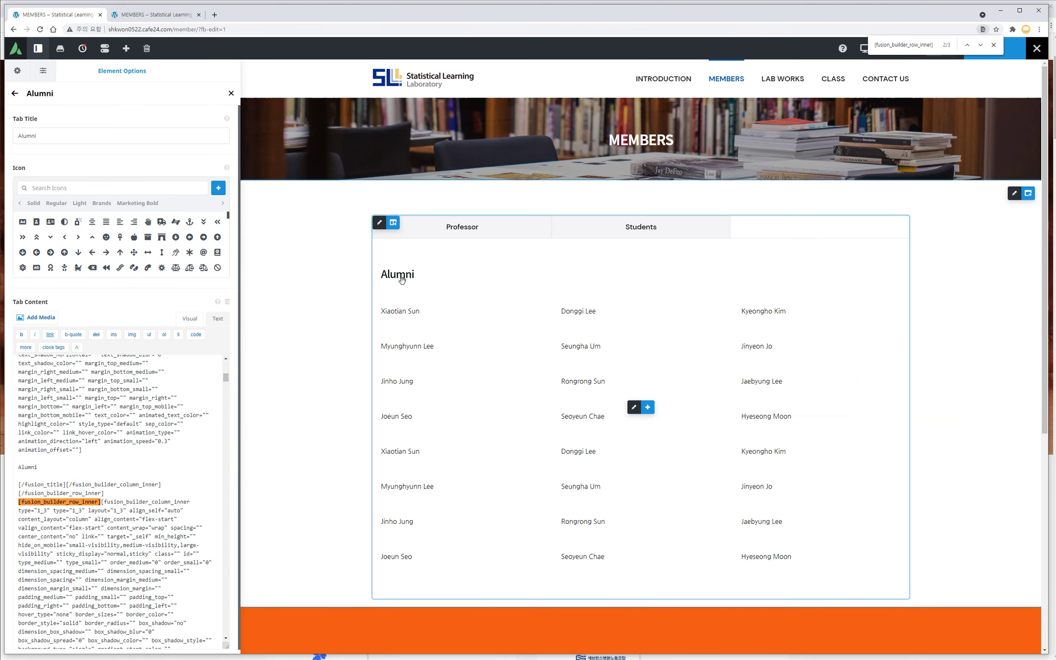
- Delete the duplicated names row from the Alumni tab's code, from the third [fusion_builder_row_inner] to the end, and save the page
{"action": "left_click_drag", "start_coordinate": [227, 378], "coordinate": [226, 359]}
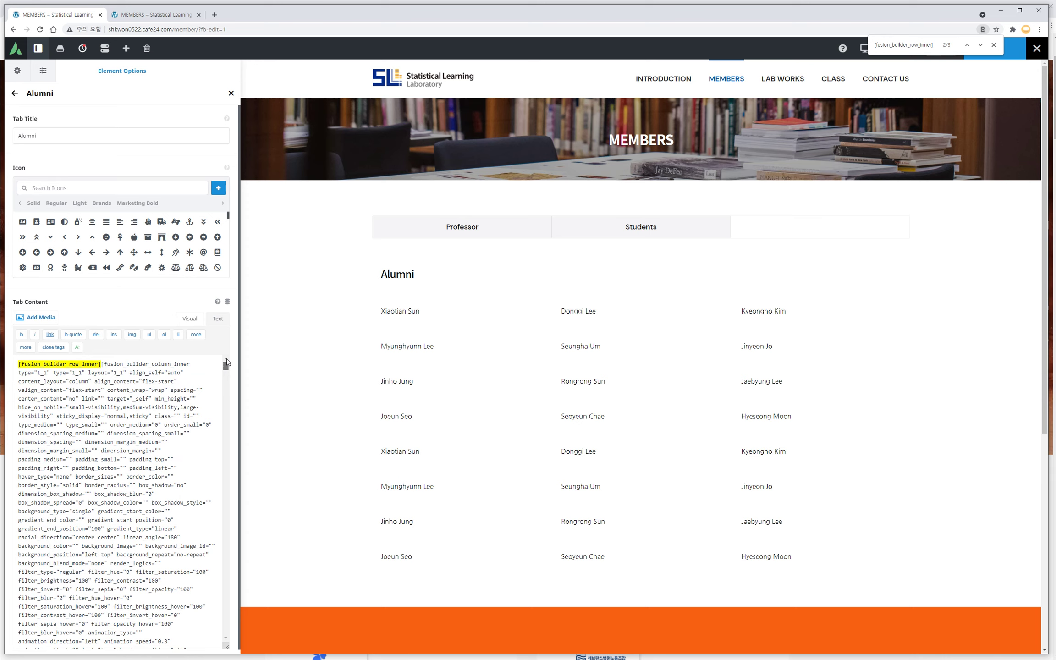
{"action": "left_click", "coordinate": [212, 370]}
{"action": "left_click_drag", "start_coordinate": [226, 366], "coordinate": [220, 446]}
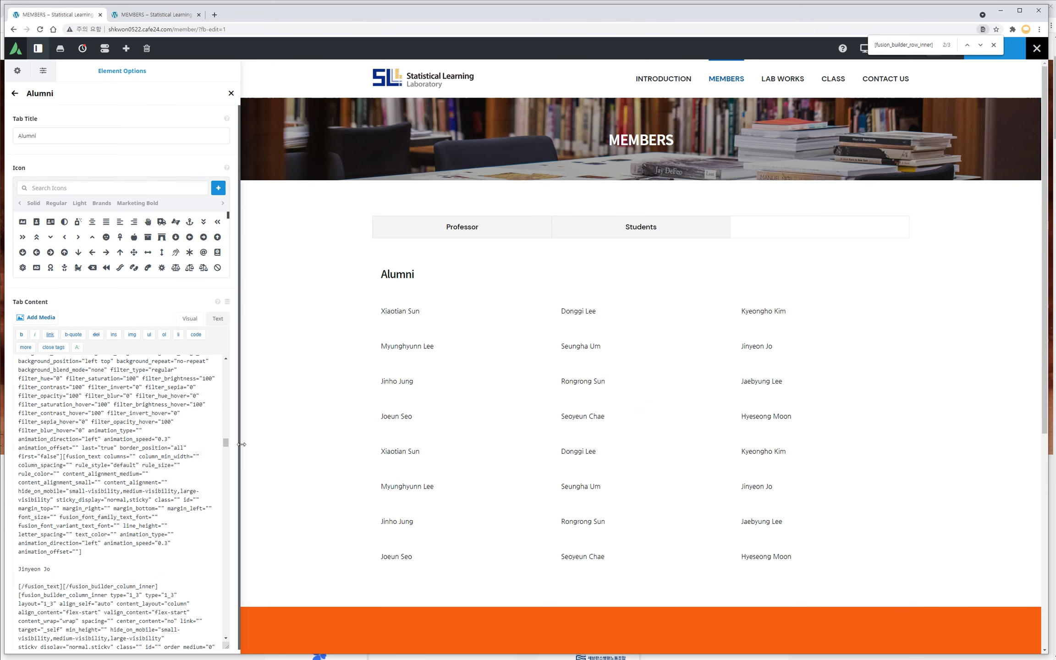
{"action": "left_click_drag", "start_coordinate": [224, 444], "coordinate": [225, 452]}
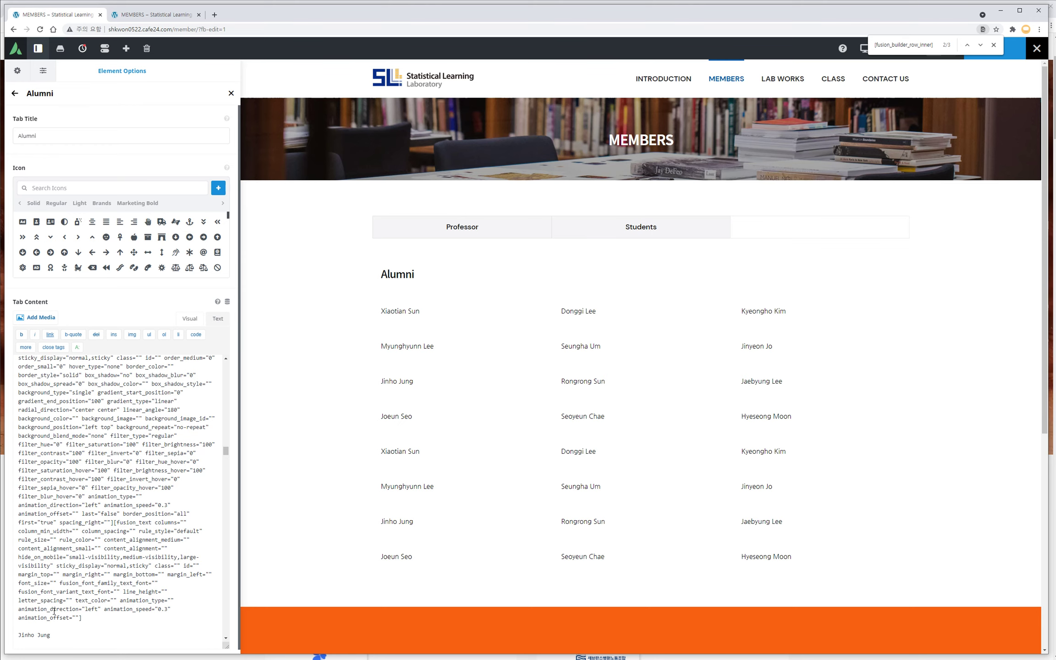
{"action": "scroll", "coordinate": [55, 611], "scroll_direction": "down", "scroll_amount": 4}
{"action": "scroll", "coordinate": [54, 611], "scroll_direction": "down", "scroll_amount": 6}
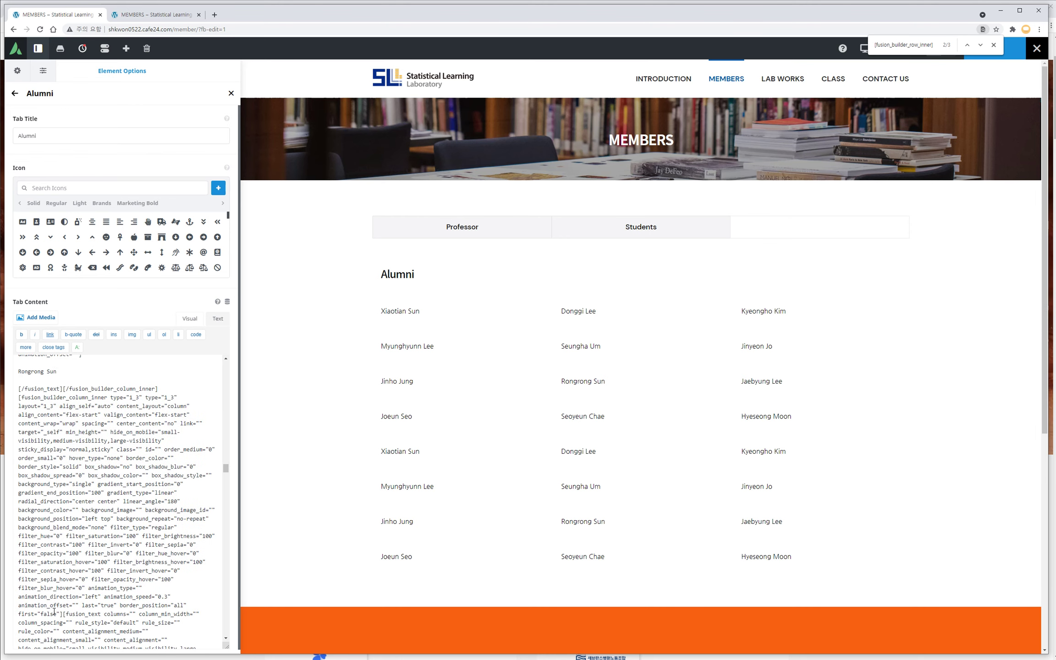
{"action": "scroll", "coordinate": [64, 611], "scroll_direction": "down", "scroll_amount": 3}
{"action": "scroll", "coordinate": [65, 611], "scroll_direction": "down", "scroll_amount": 8}
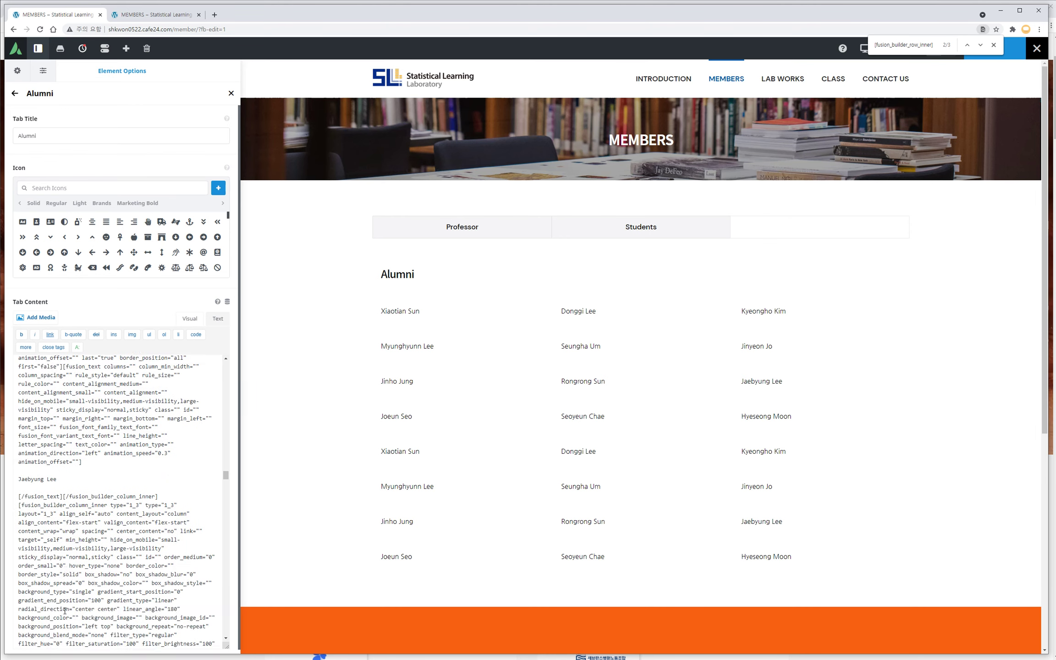
{"action": "scroll", "coordinate": [64, 611], "scroll_direction": "down", "scroll_amount": 4}
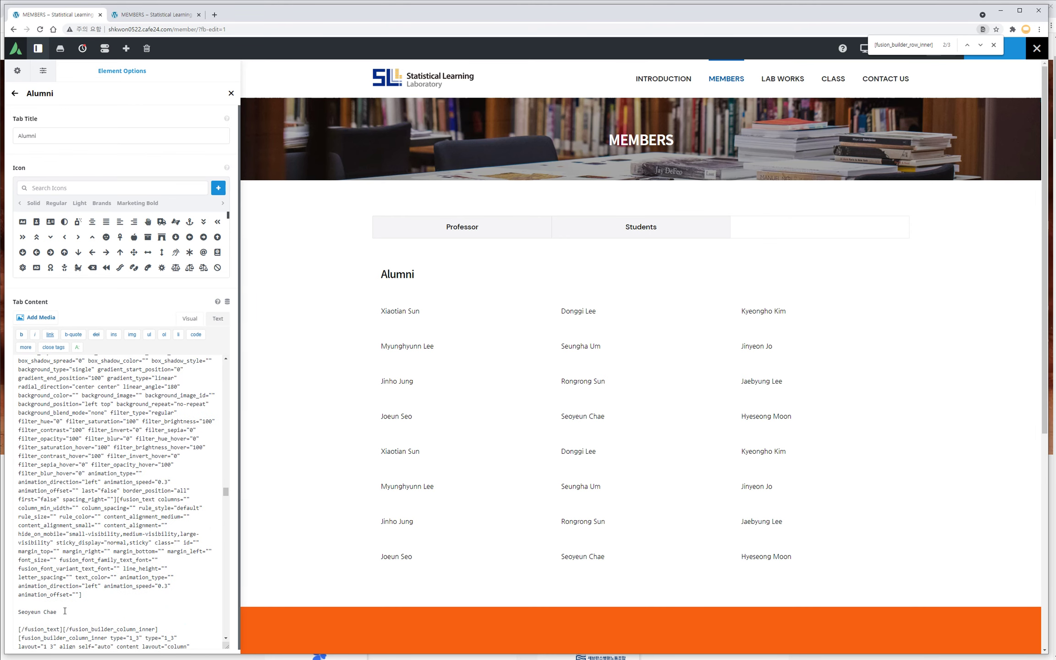
{"action": "scroll", "coordinate": [64, 611], "scroll_direction": "down", "scroll_amount": 4}
{"action": "scroll", "coordinate": [65, 611], "scroll_direction": "down", "scroll_amount": 2}
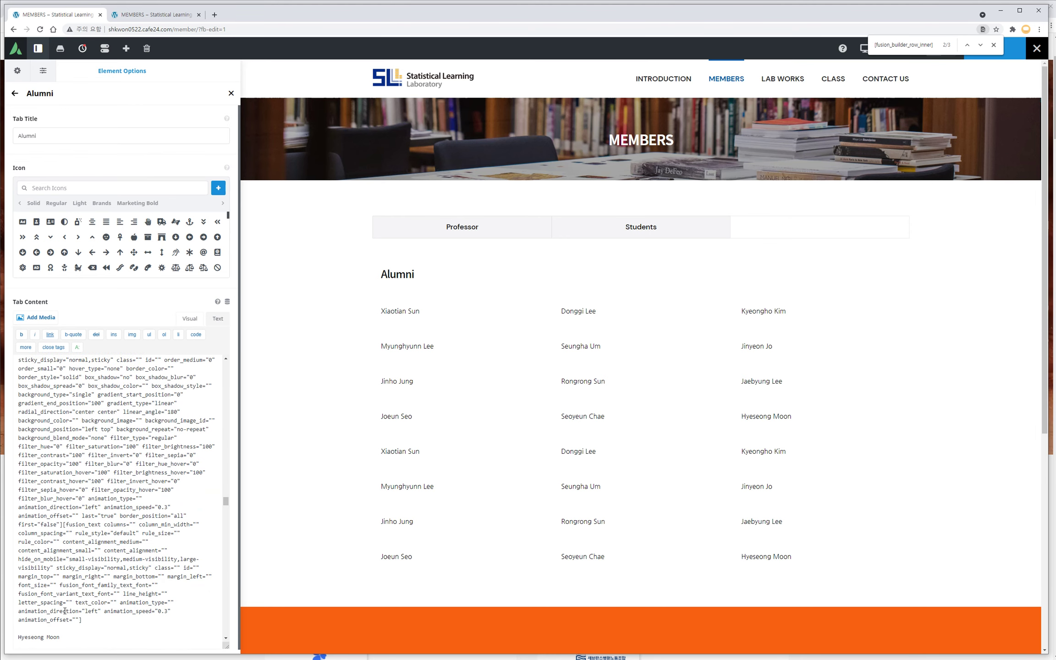
{"action": "scroll", "coordinate": [64, 611], "scroll_direction": "down", "scroll_amount": 2}
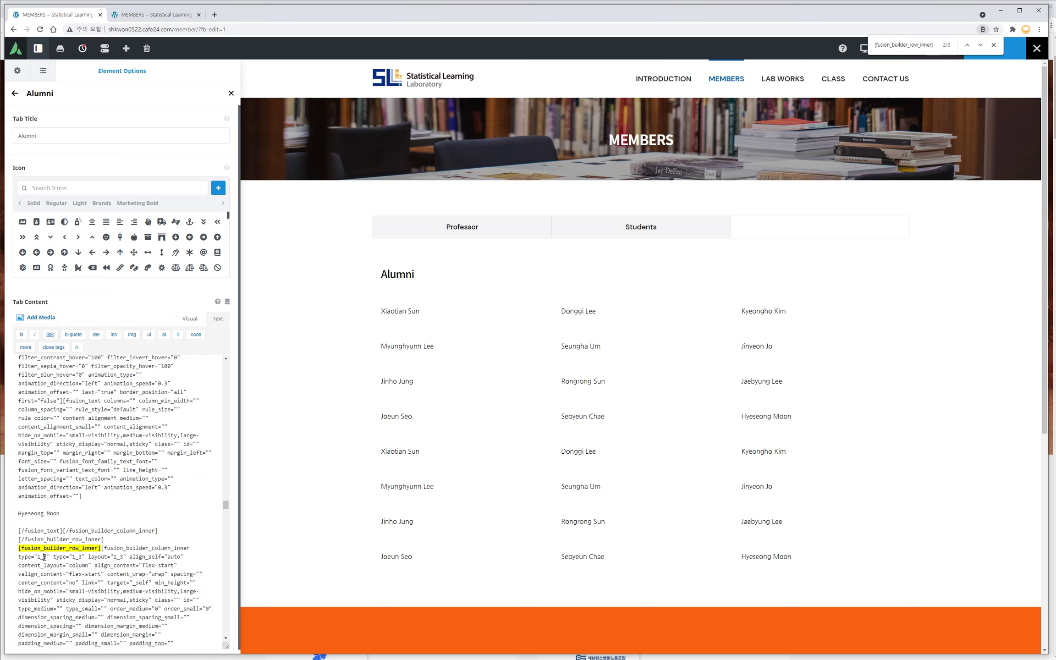
{"action": "left_click_drag", "start_coordinate": [19, 548], "coordinate": [46, 353]}
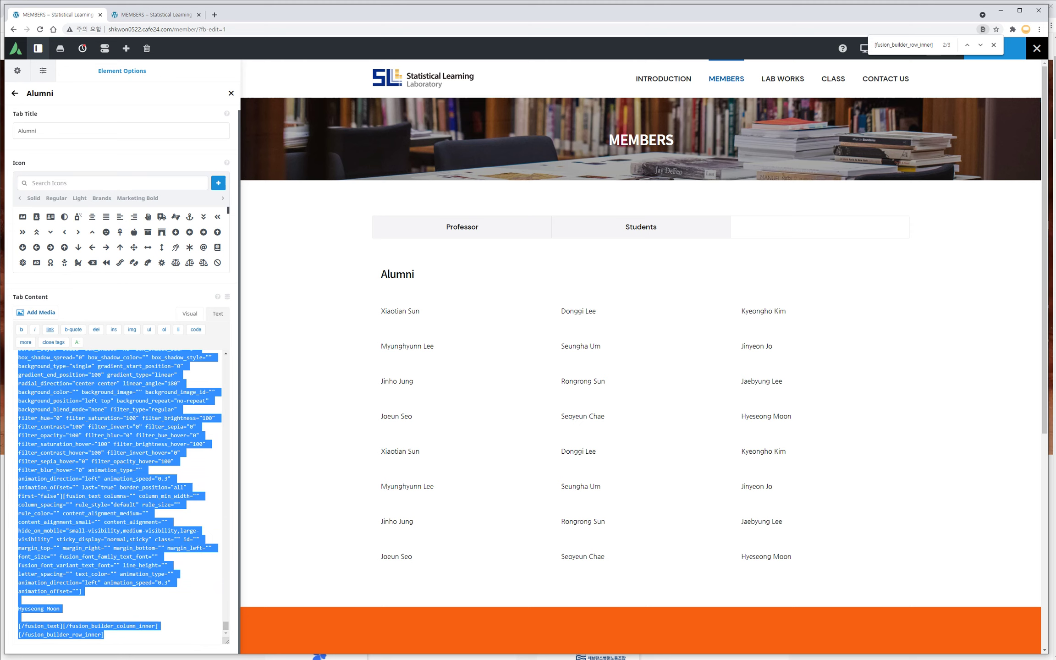
{"action": "key", "text": "BackSpace"}
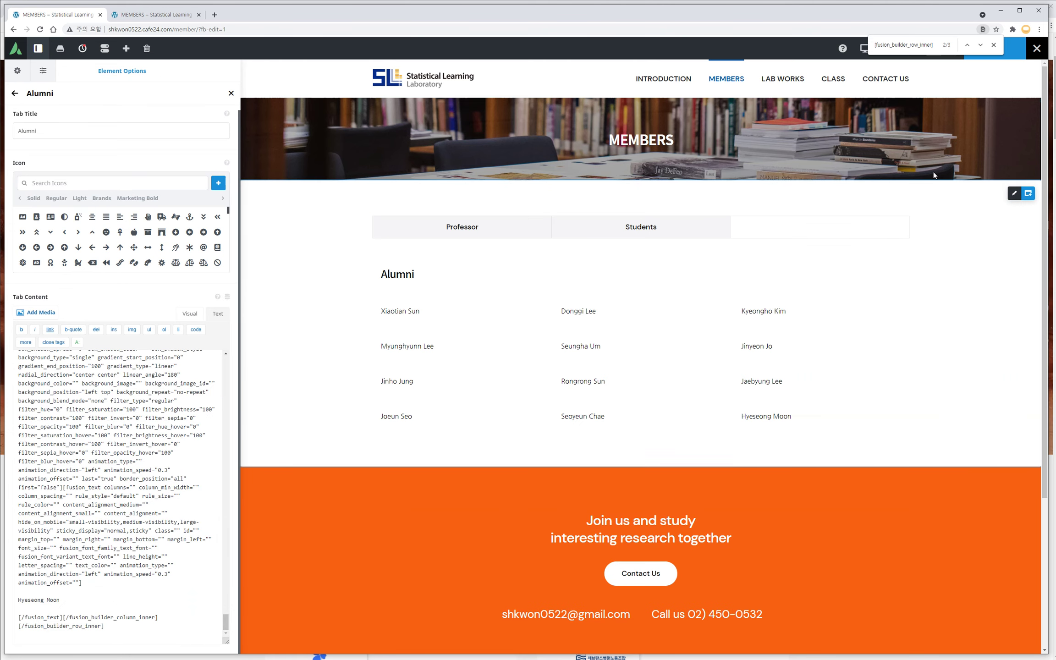
{"action": "left_click", "coordinate": [1018, 53]}
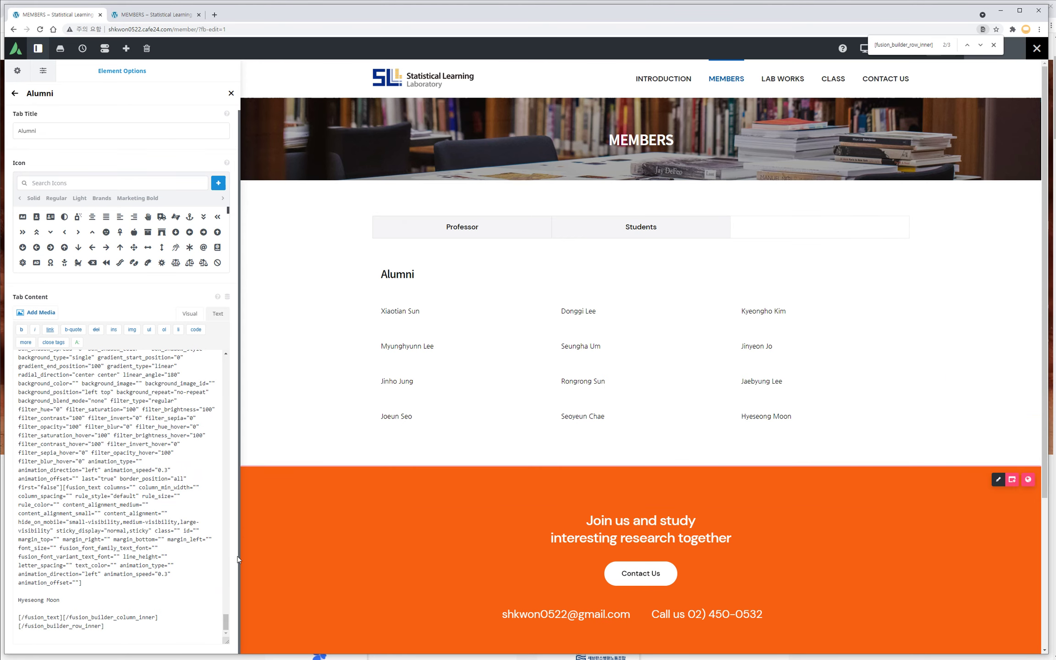
- Review the Alumni tab's remaining row code from beginning to end and close the text search
{"action": "left_click_drag", "start_coordinate": [228, 615], "coordinate": [193, 354]}
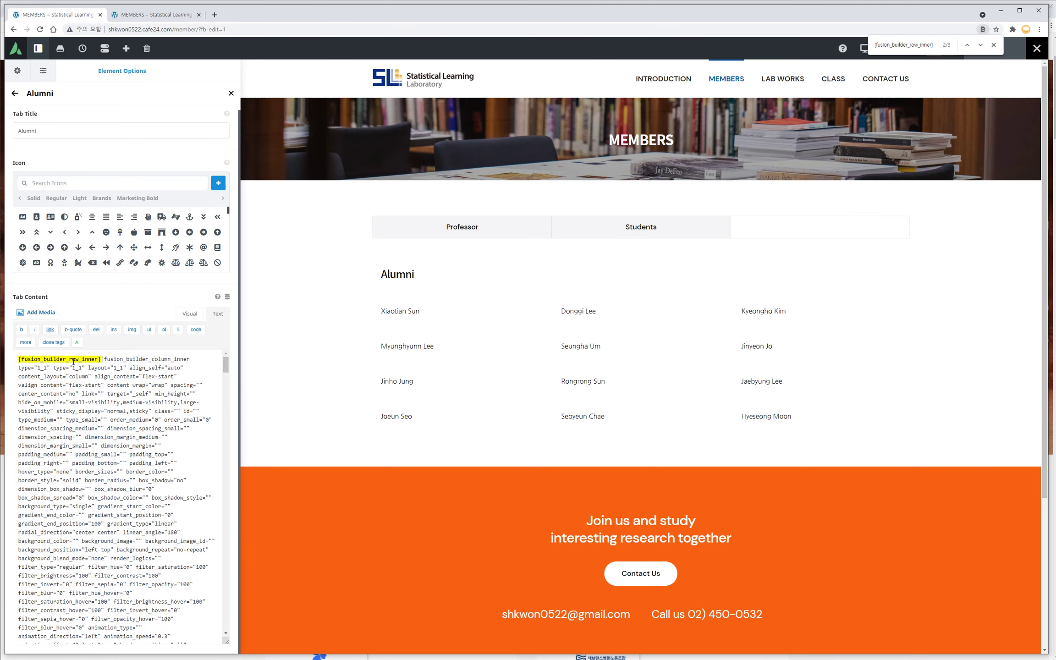
{"action": "left_click_drag", "start_coordinate": [226, 365], "coordinate": [238, 644]}
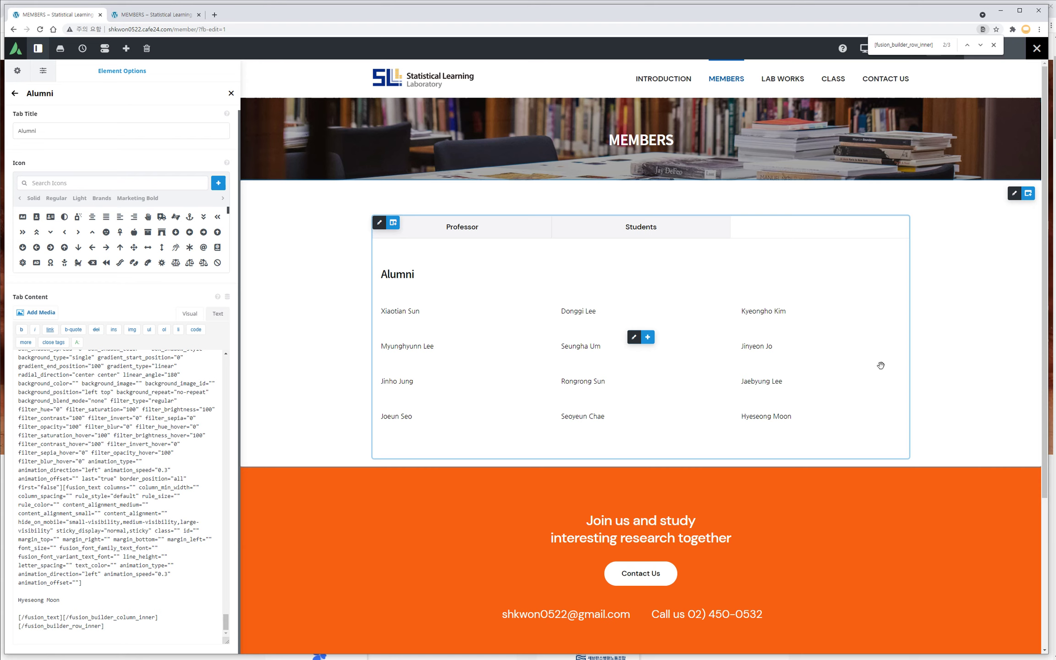
{"action": "left_click", "coordinate": [993, 45]}
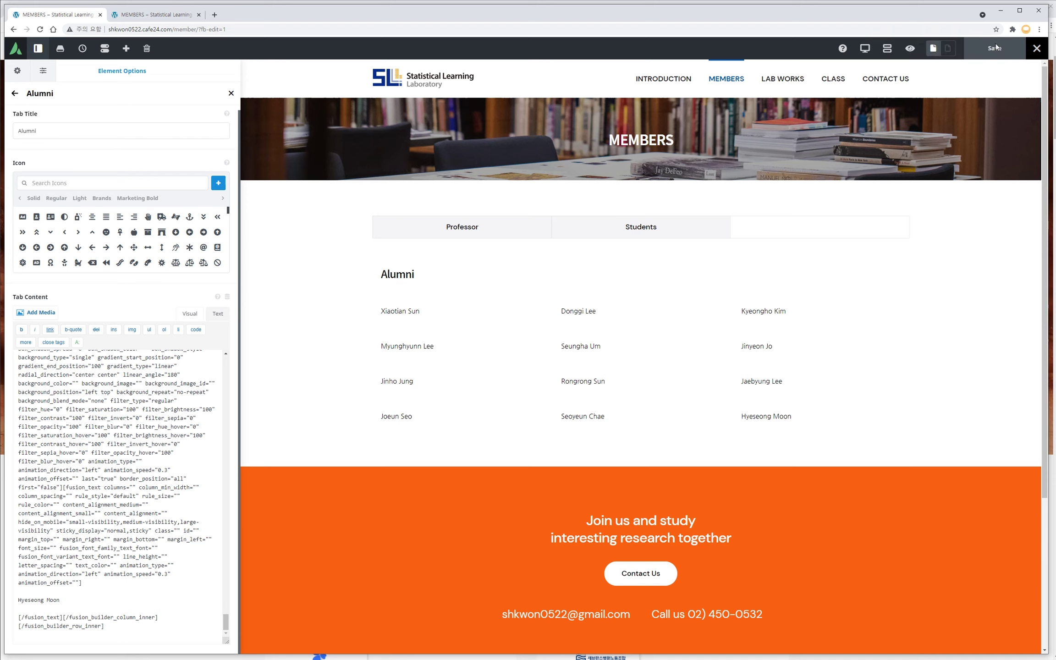
- Exit live editing to the page front-end and check the MEMBERS page's Alumni, Students and Professor tabs
{"action": "mouse_move", "coordinate": [1039, 54]}
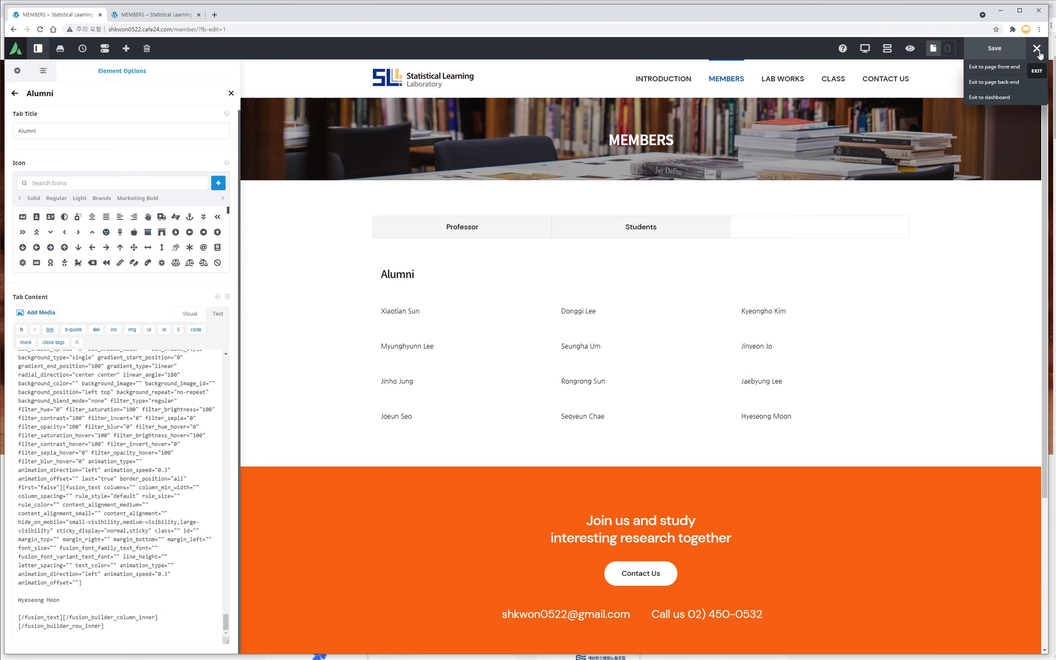
{"action": "left_click", "coordinate": [995, 70]}
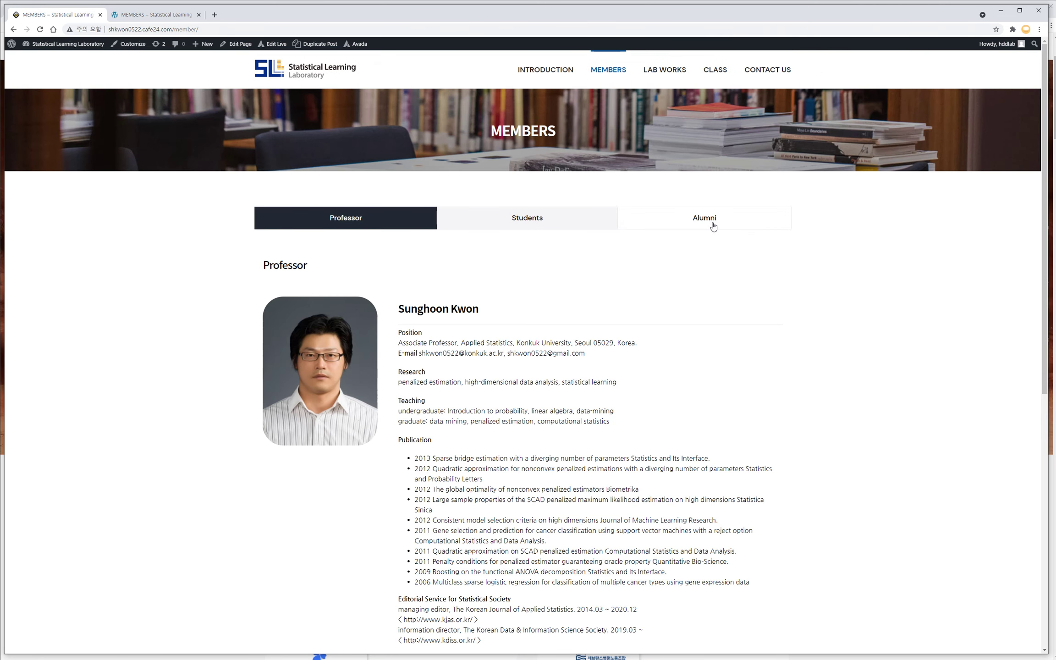
{"action": "left_click", "coordinate": [718, 229]}
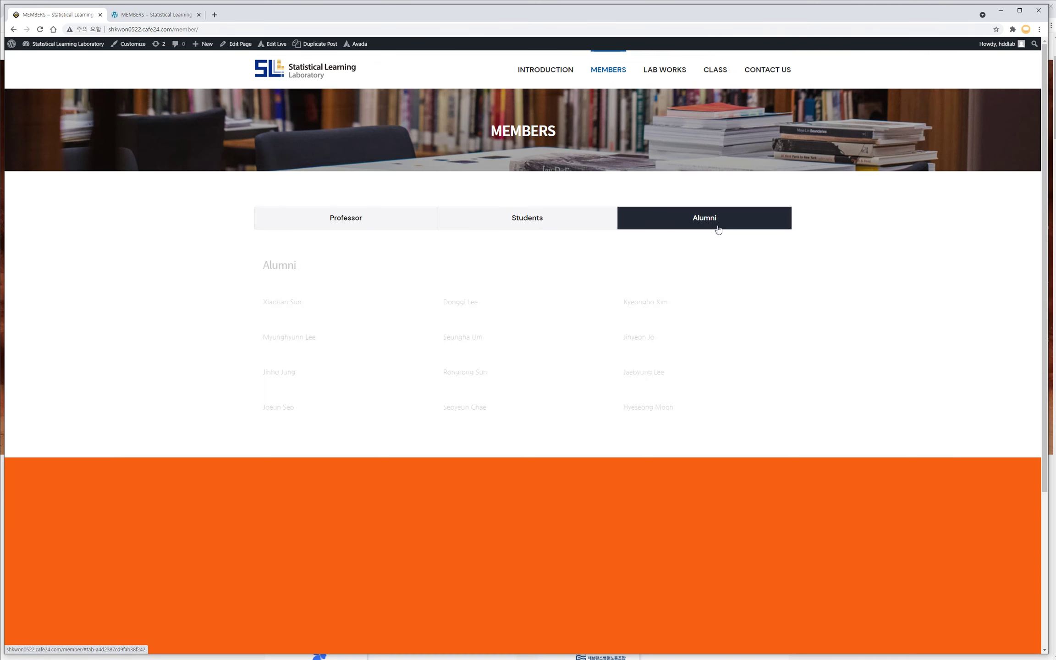
{"action": "left_click", "coordinate": [550, 223]}
{"action": "left_click", "coordinate": [372, 224]}
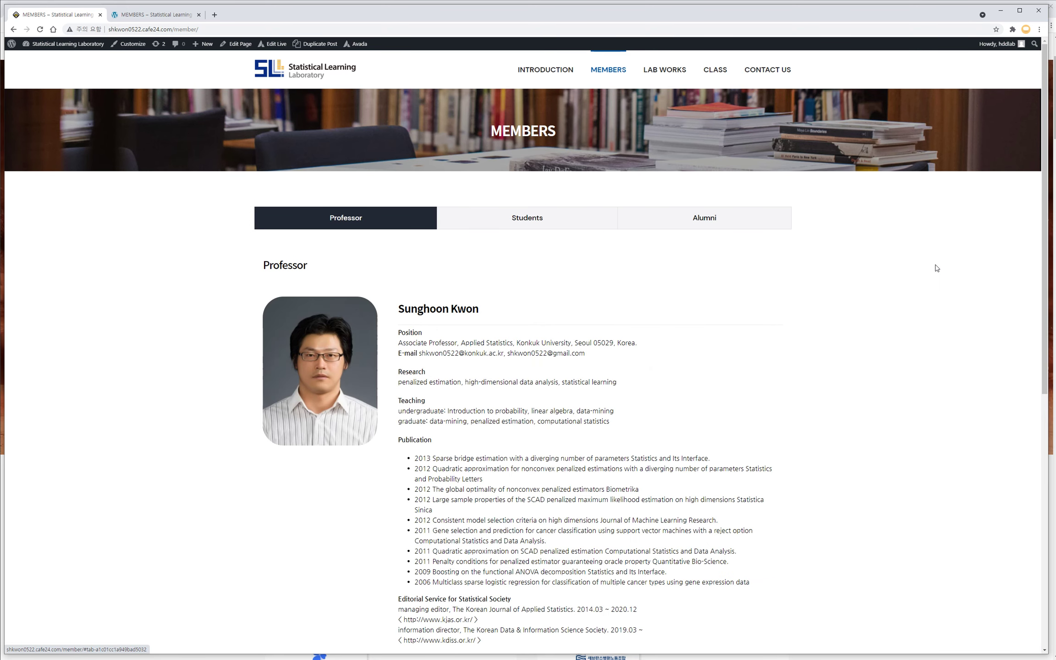